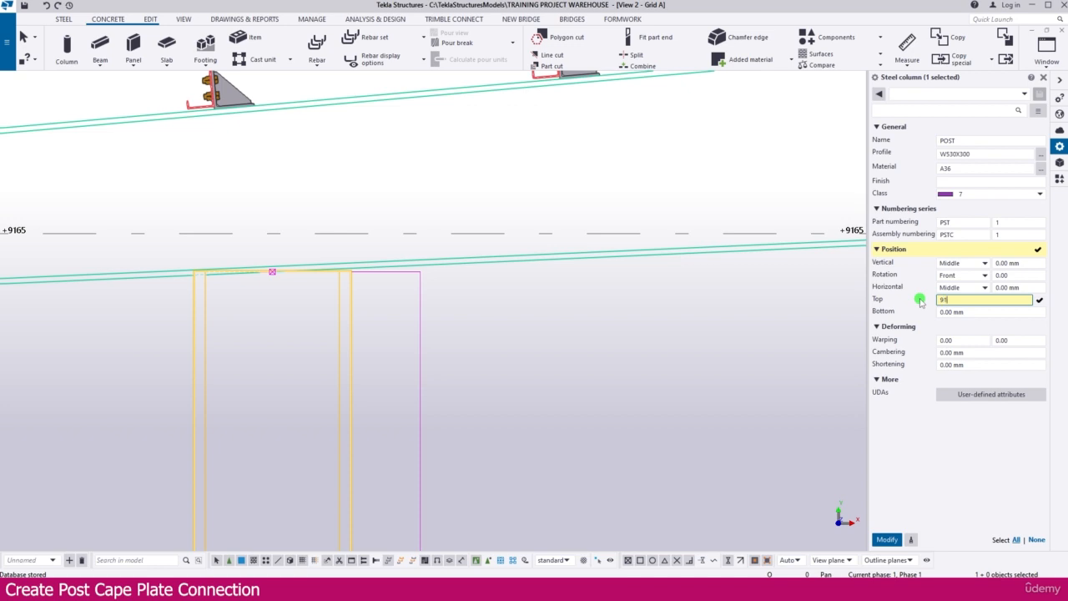
# Set the top level of the selected POST column to 9100 mm.
pyautogui.press('Return')
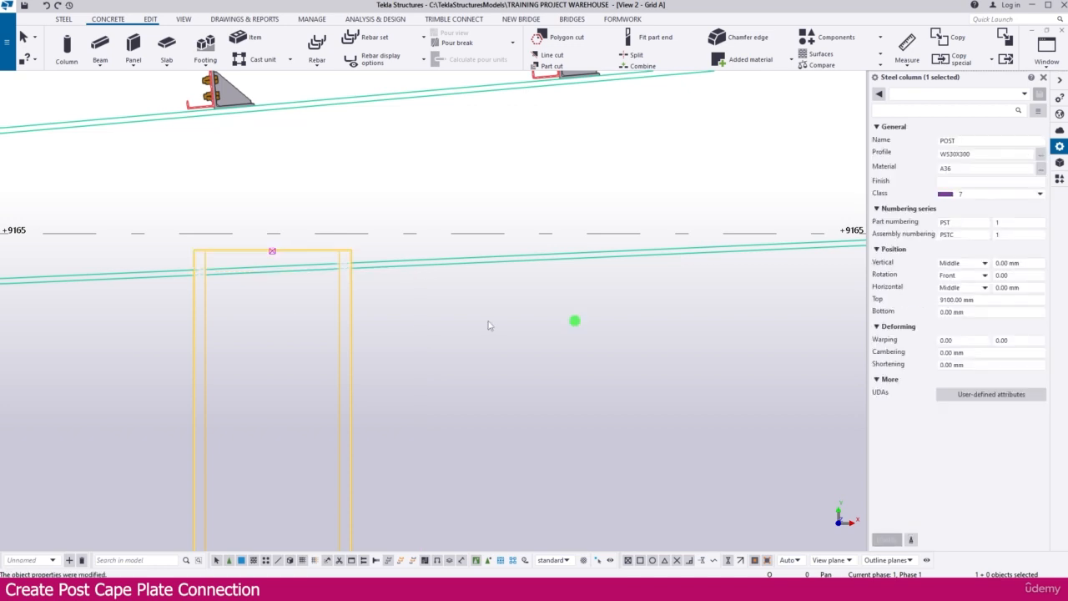
pyautogui.click(402, 304)
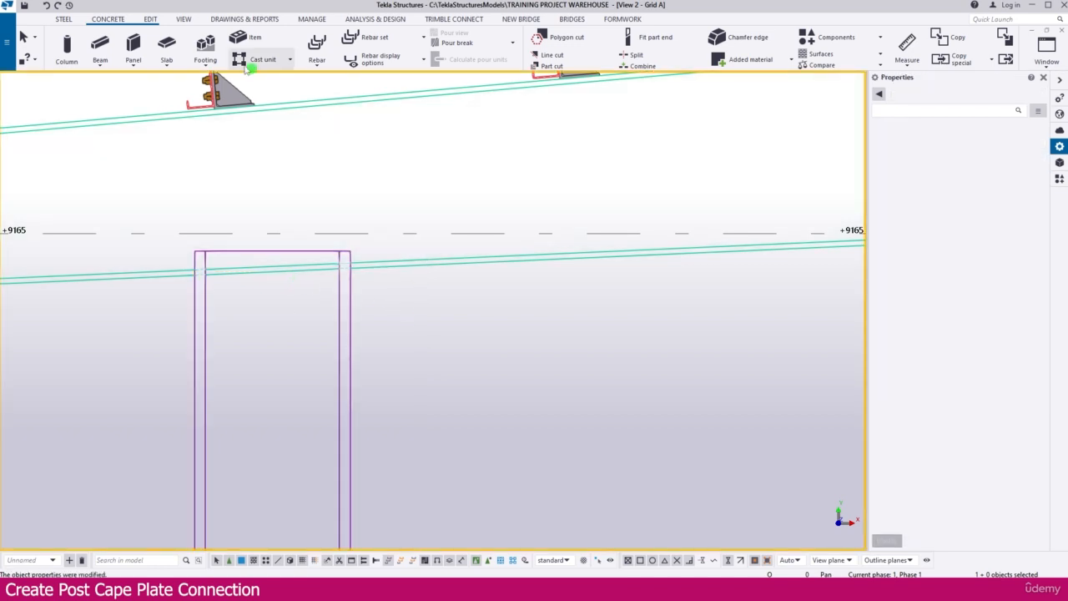
# Start a new steel beam named PLATE with the profile PL350*20.
pyautogui.click(70, 20)
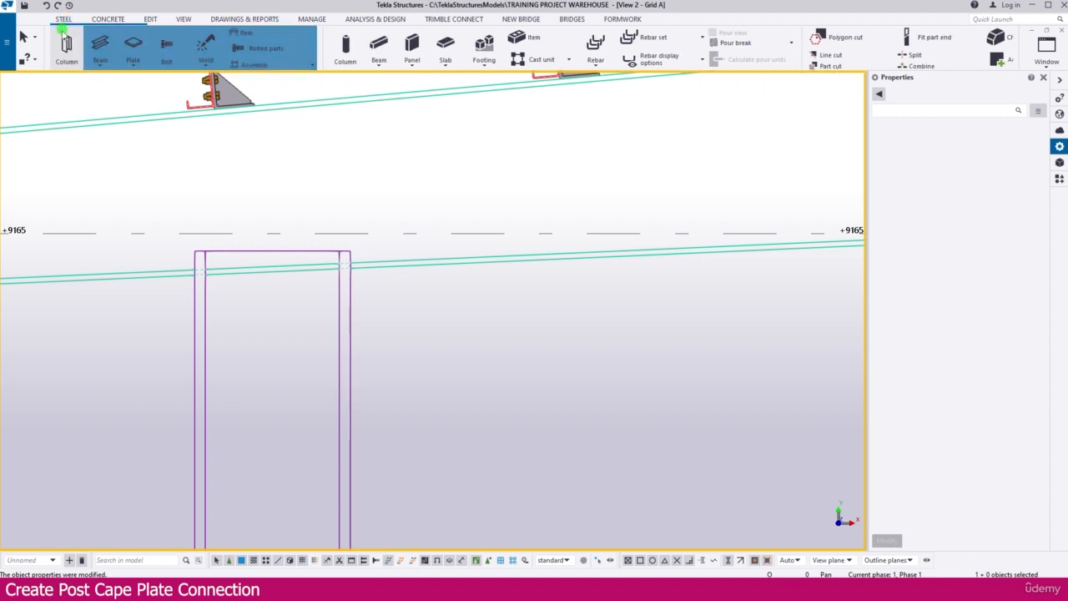
pyautogui.click(101, 62)
pyautogui.click(111, 83)
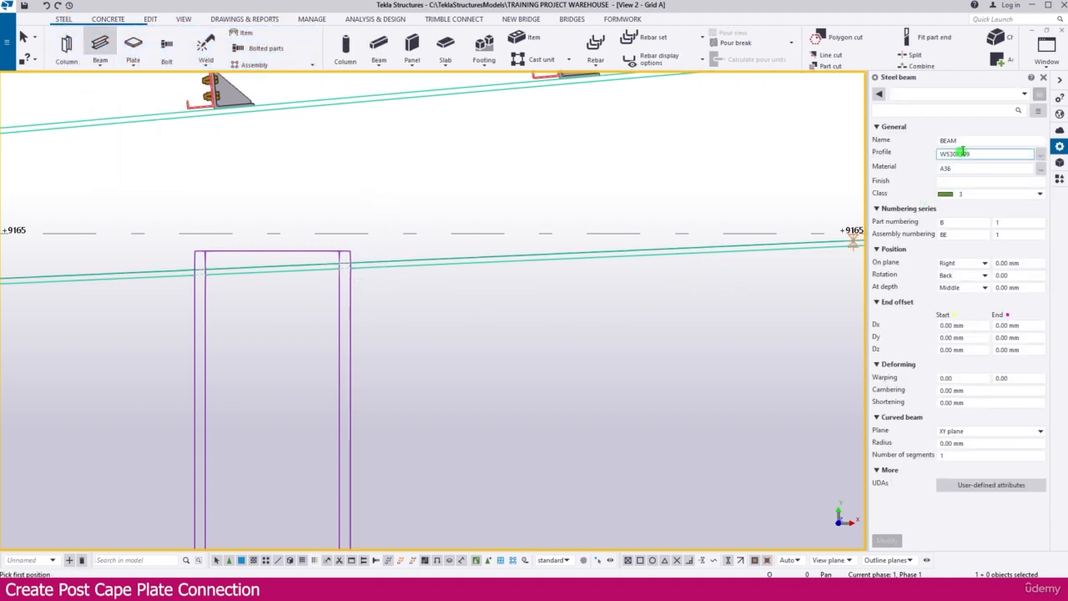
pyautogui.click(907, 140)
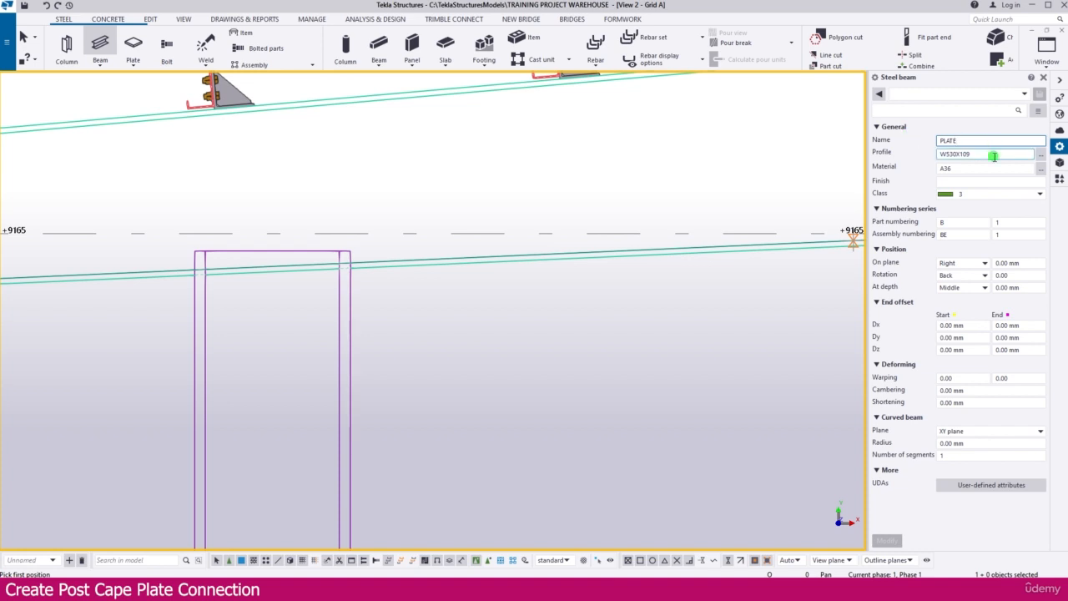
pyautogui.click(907, 154)
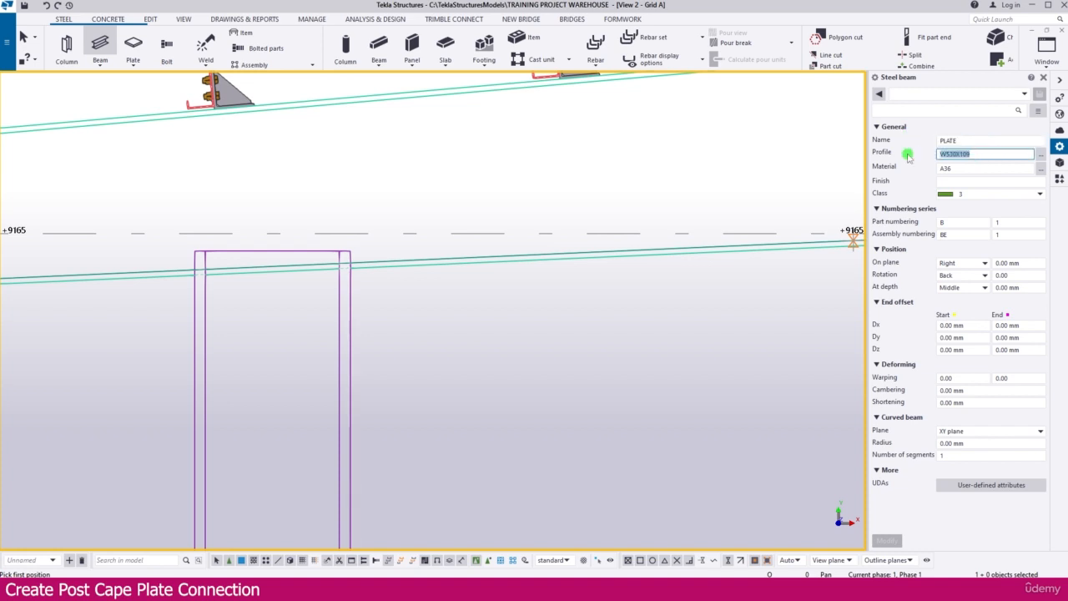
pyautogui.write('PL35')
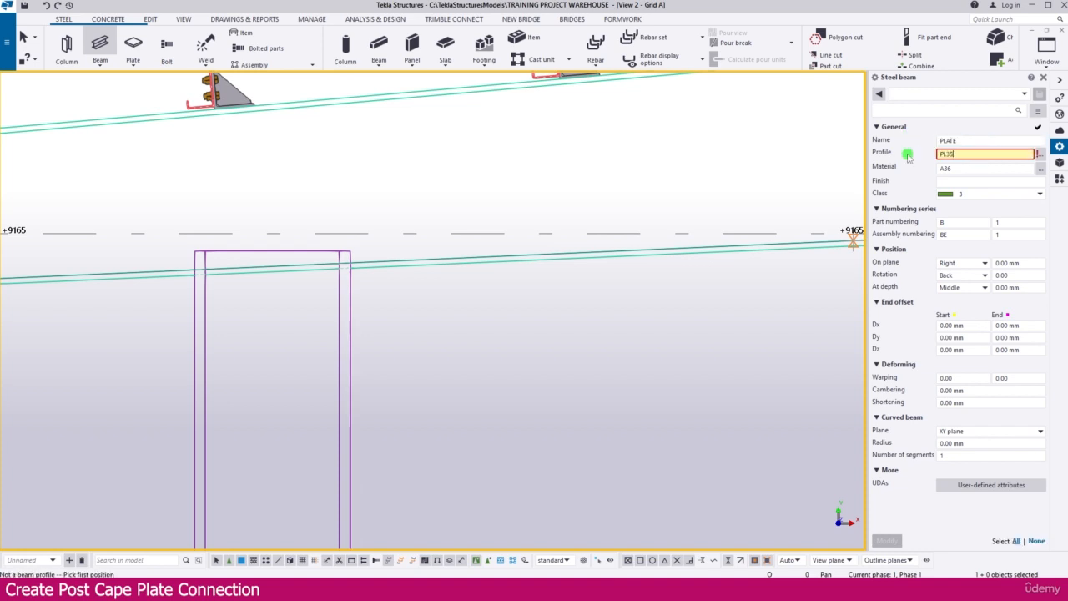
pyautogui.write('0*20')
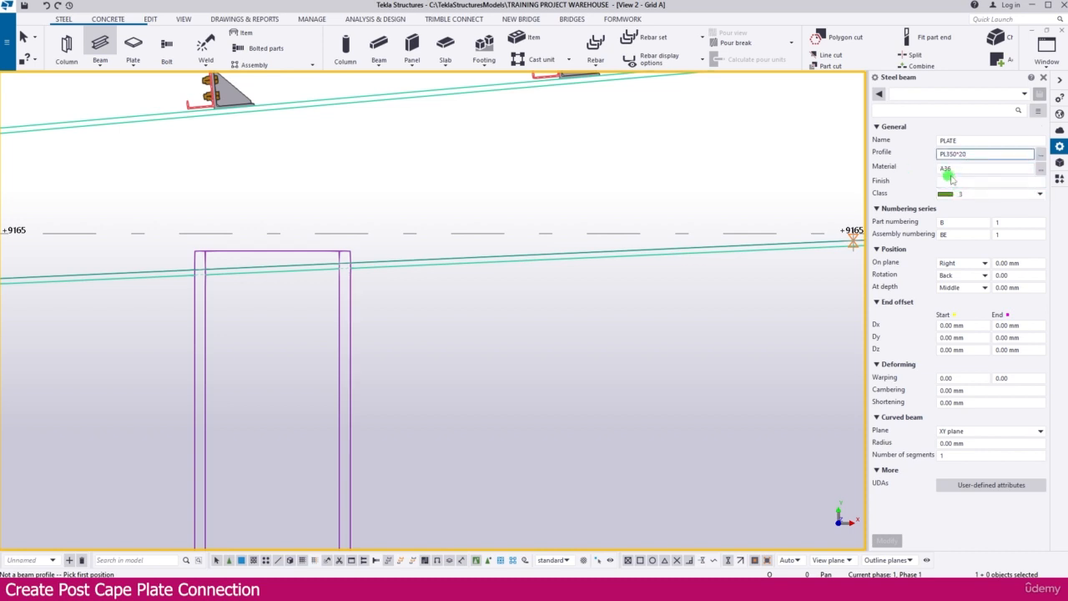
# Give the plate class 1 and part numbering prefix PL, and clear its assembly numbering prefix.
pyautogui.click(1010, 201)
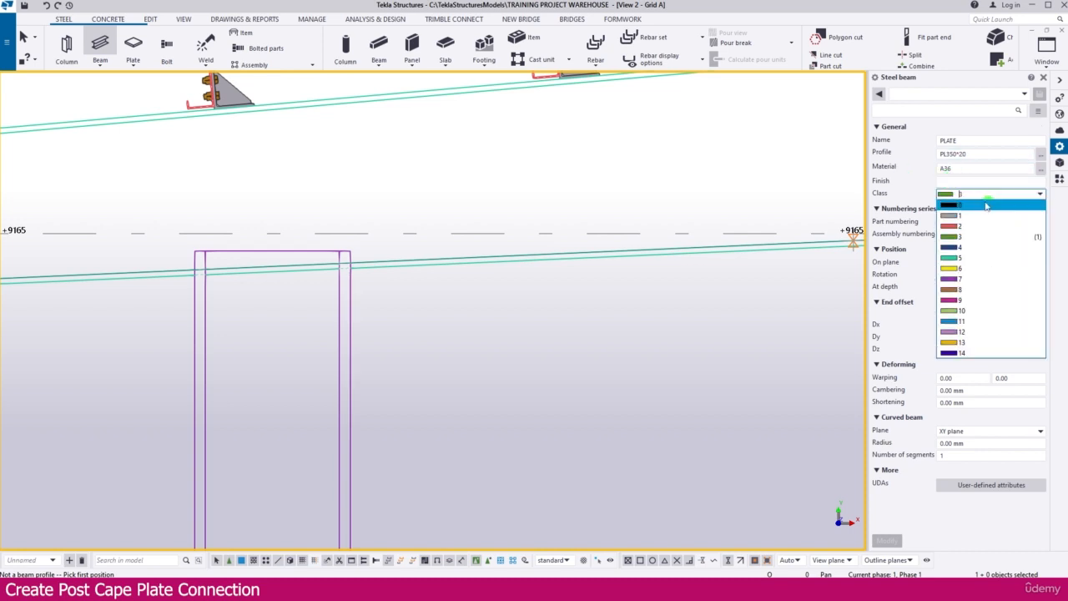
pyautogui.click(959, 214)
pyautogui.click(943, 234)
pyautogui.write('BE')
pyautogui.click(952, 223)
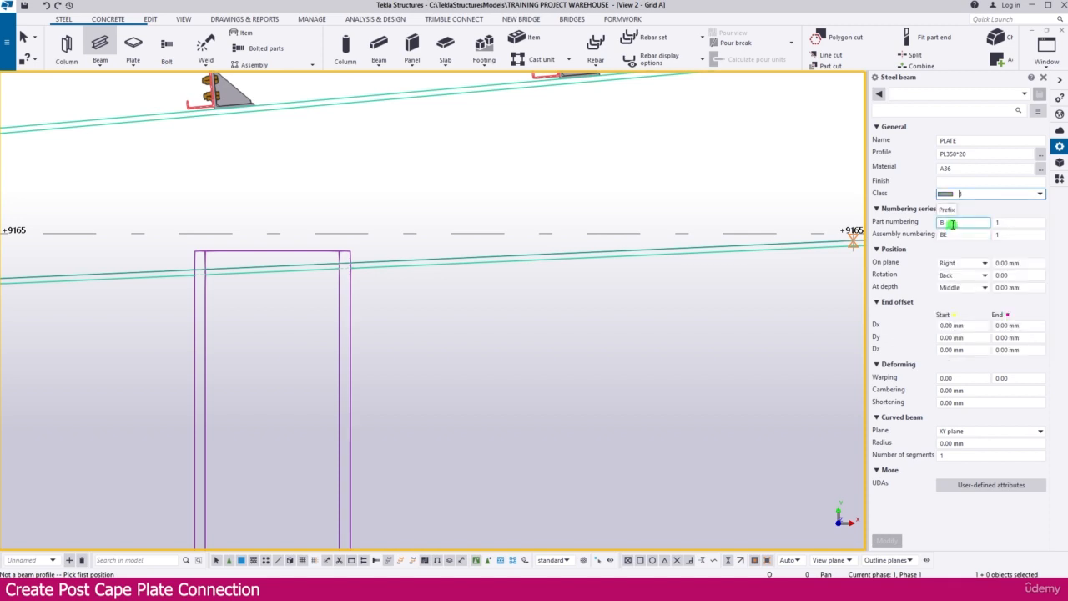
pyautogui.moveTo(954, 223); pyautogui.dragTo(929, 223)
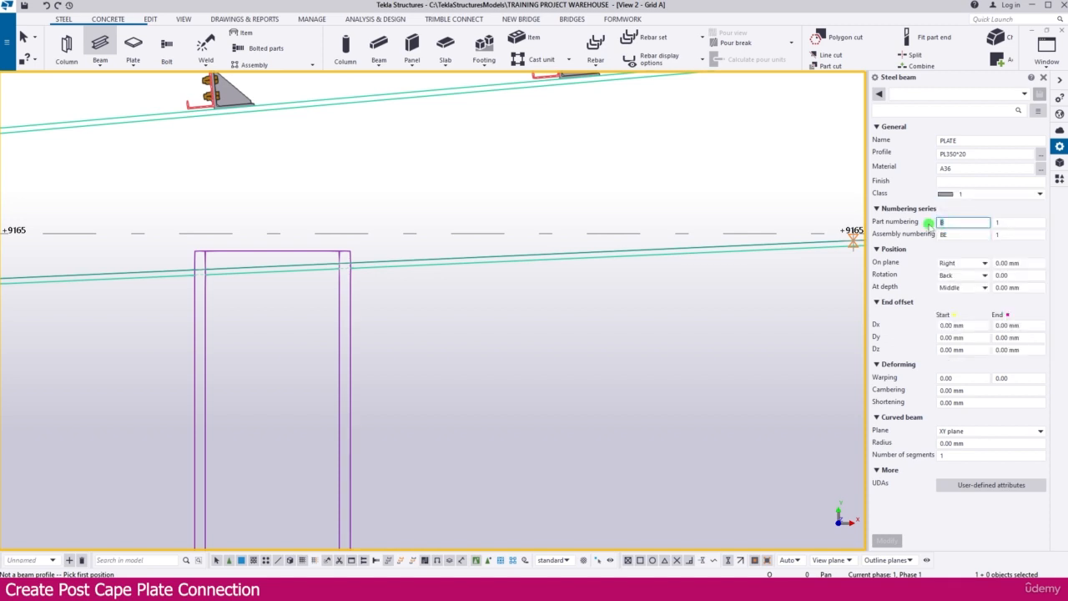
pyautogui.write('PL')
pyautogui.press('Tab')
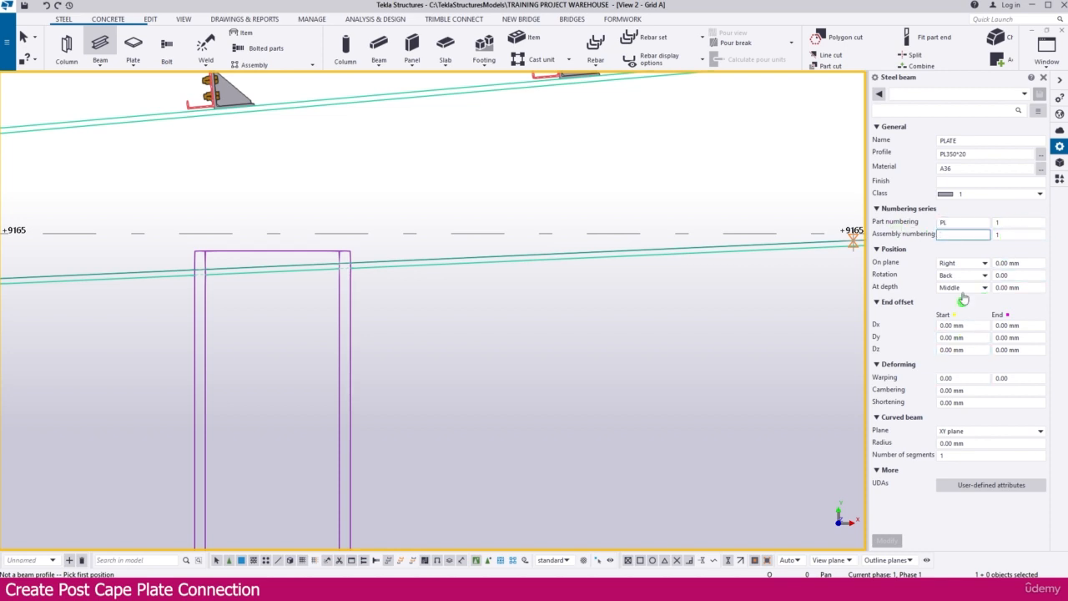
pyautogui.click(950, 351)
pyautogui.press('Tab')
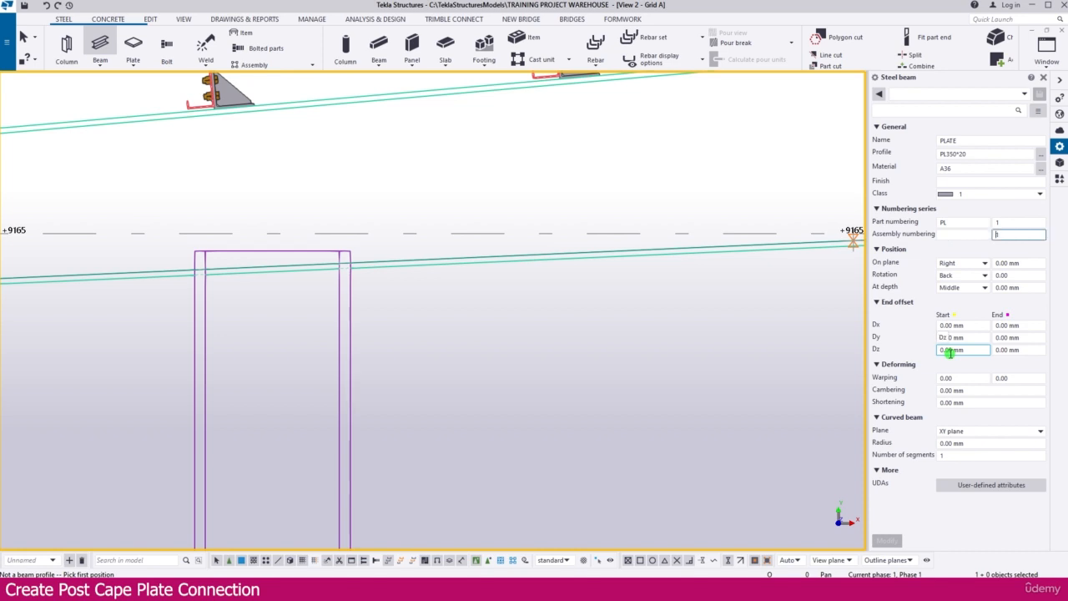
# Place the plate along the rafter flange's lower edge, between its intersections with the post's two outer edges.
pyautogui.scroll(4, 229, 267)
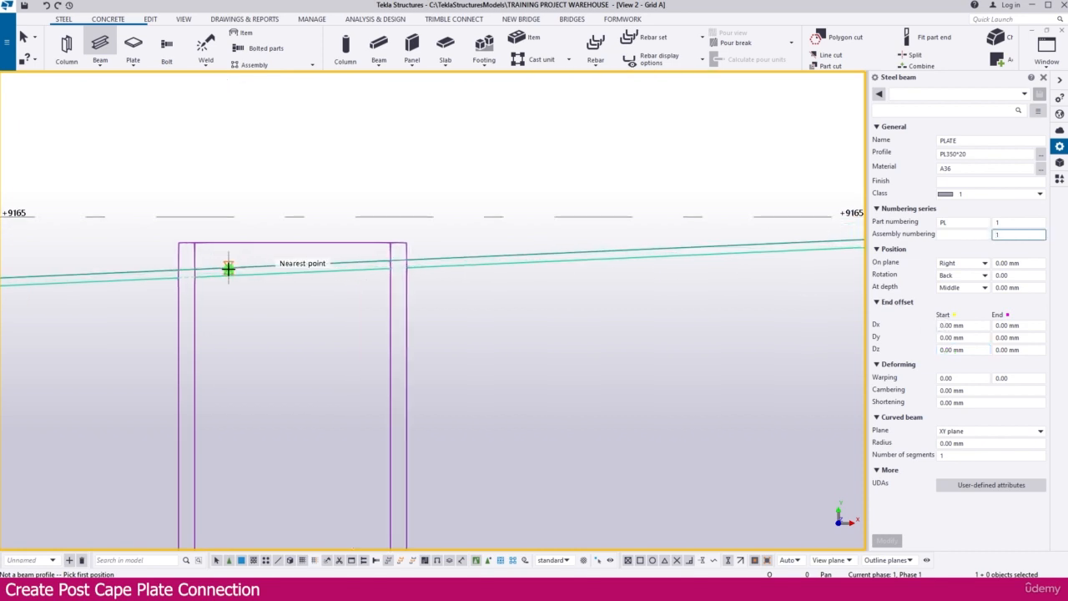
pyautogui.click(169, 276)
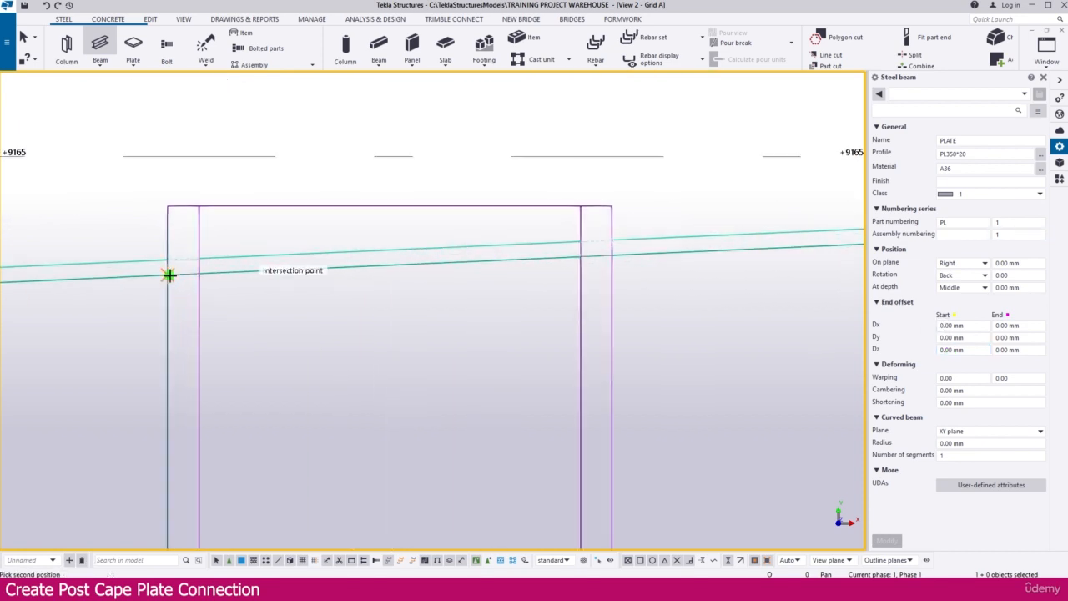
pyautogui.click(612, 255)
pyautogui.scroll(-2, 635, 276)
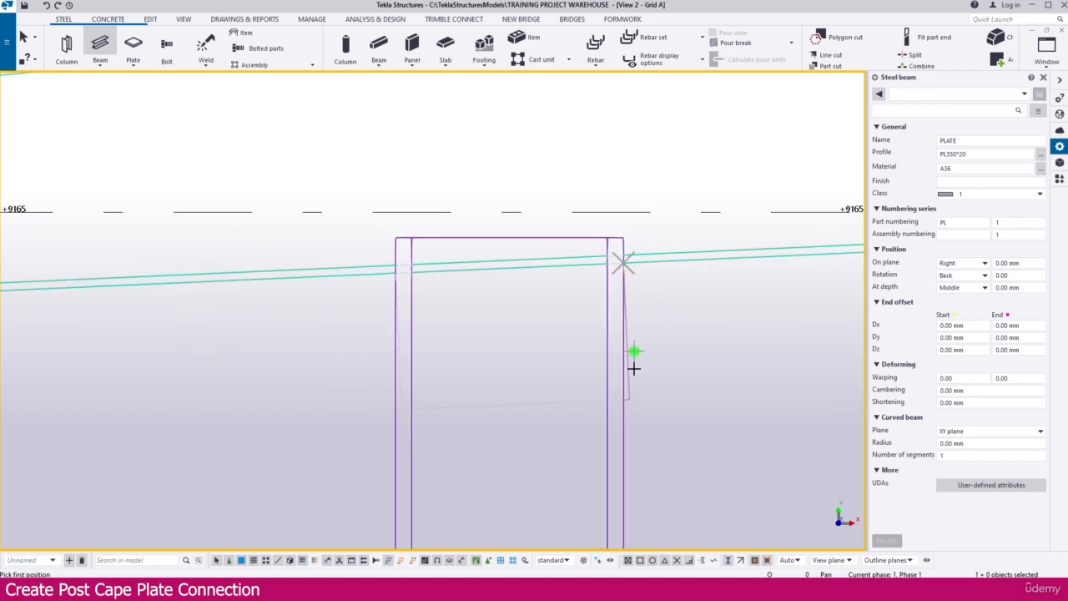
pyautogui.press('Escape')
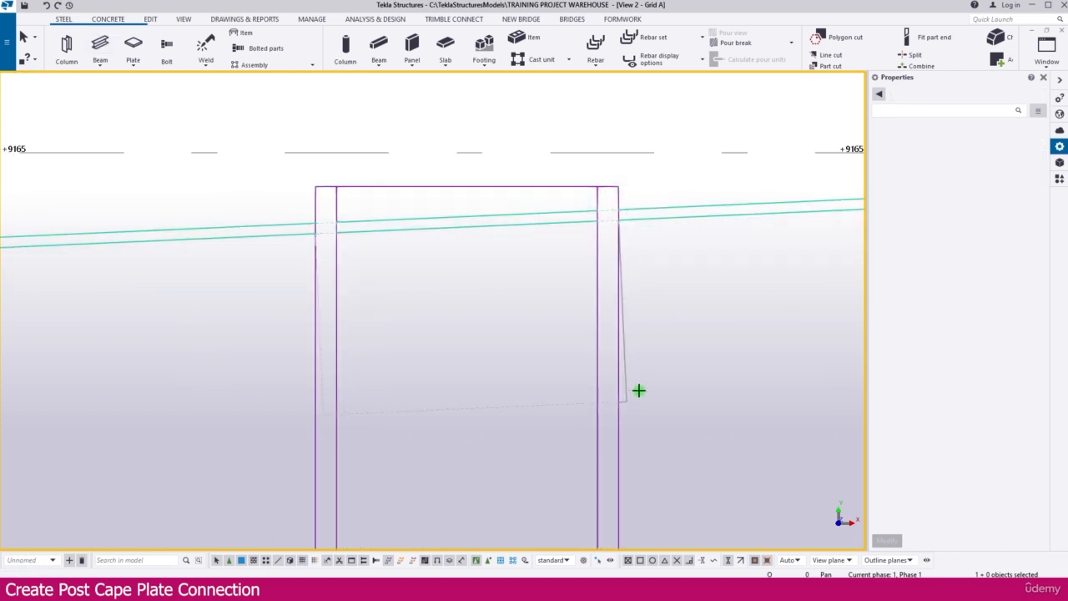
# Set the new plate's rotation to Below, its on-plane position to Middle and its depth to Behind.
pyautogui.click(625, 377)
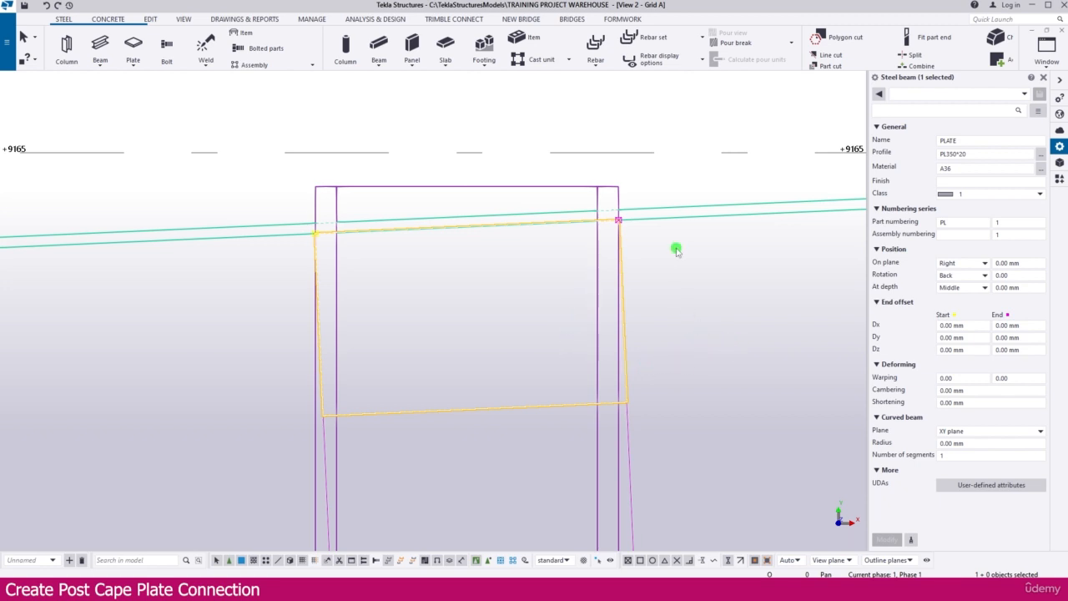
pyautogui.click(1006, 275)
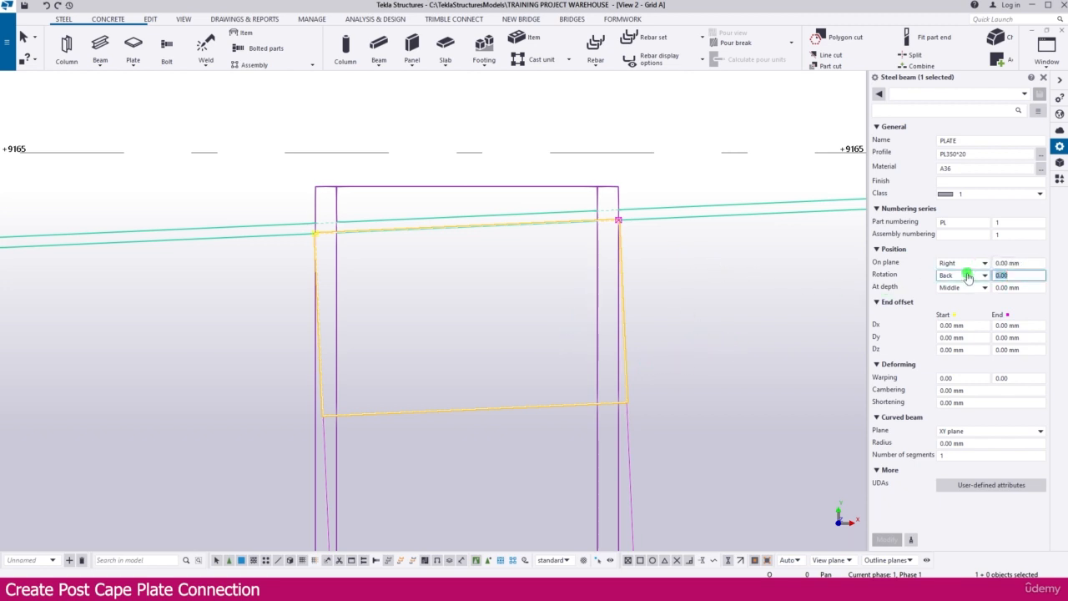
pyautogui.write('90')
pyautogui.press('Return')
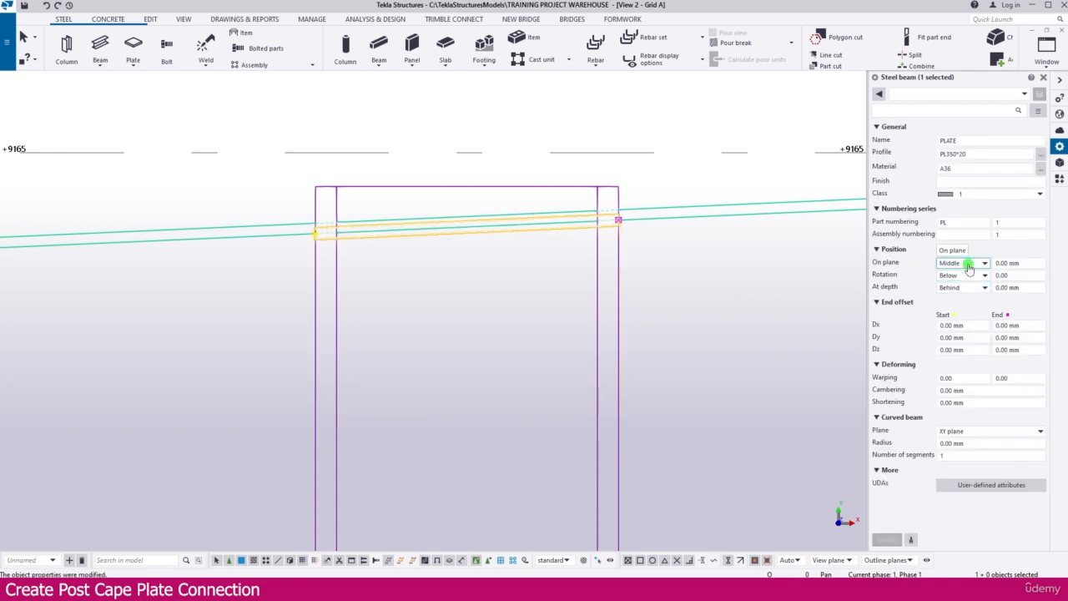
# Try the Left on-plane position for the cap plate.
pyautogui.click(968, 263)
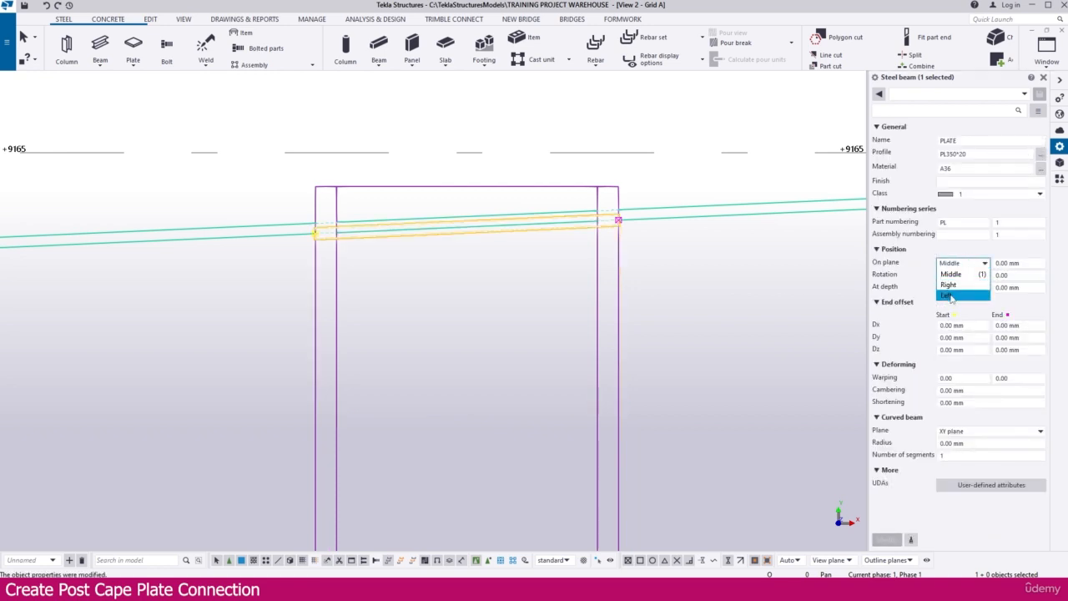
pyautogui.click(947, 296)
pyautogui.middleClick(773, 446)
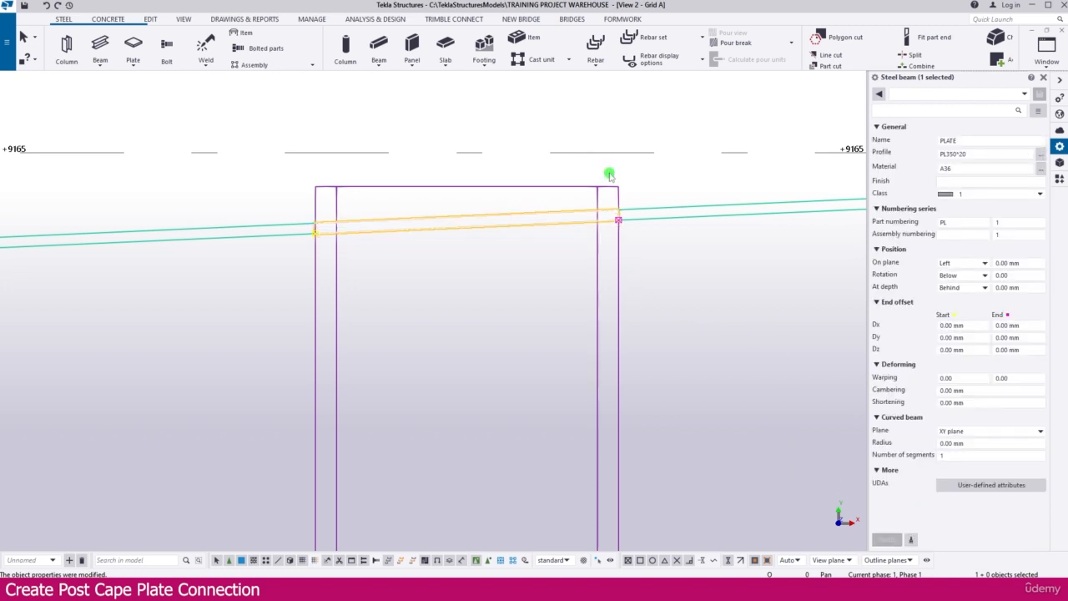
# Set the cap plate's on-plane position to Right and its depth position to Middle.
pyautogui.click(970, 264)
pyautogui.click(952, 284)
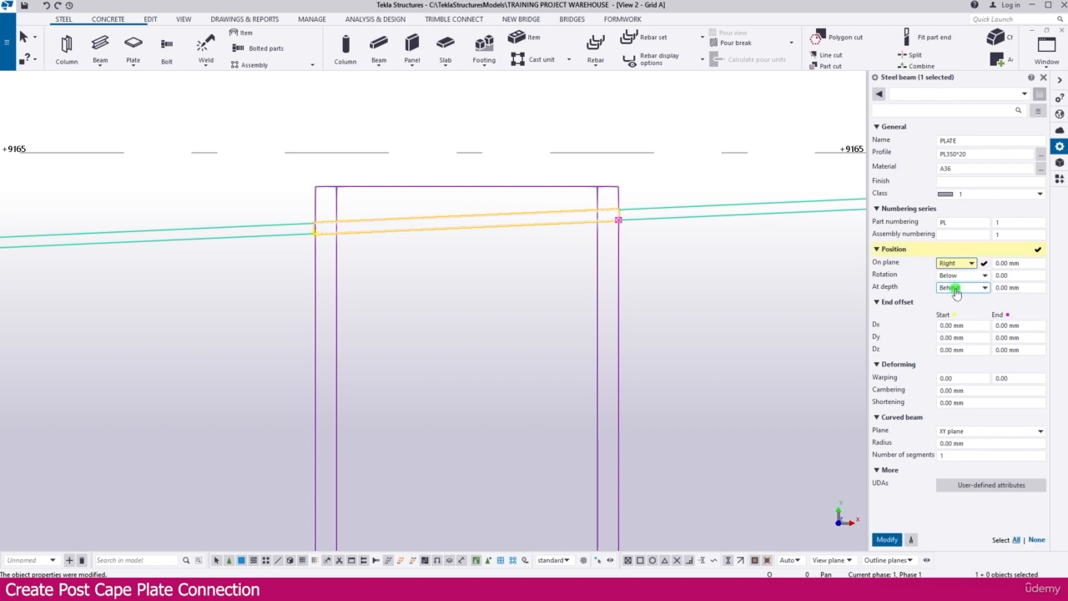
pyautogui.middleClick(747, 214)
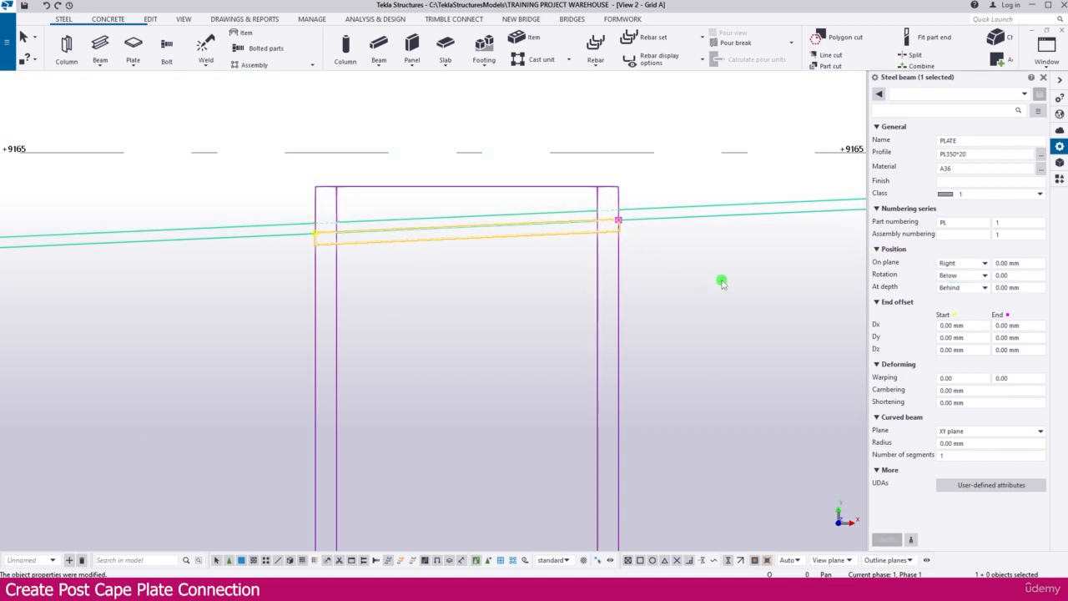
pyautogui.click(960, 287)
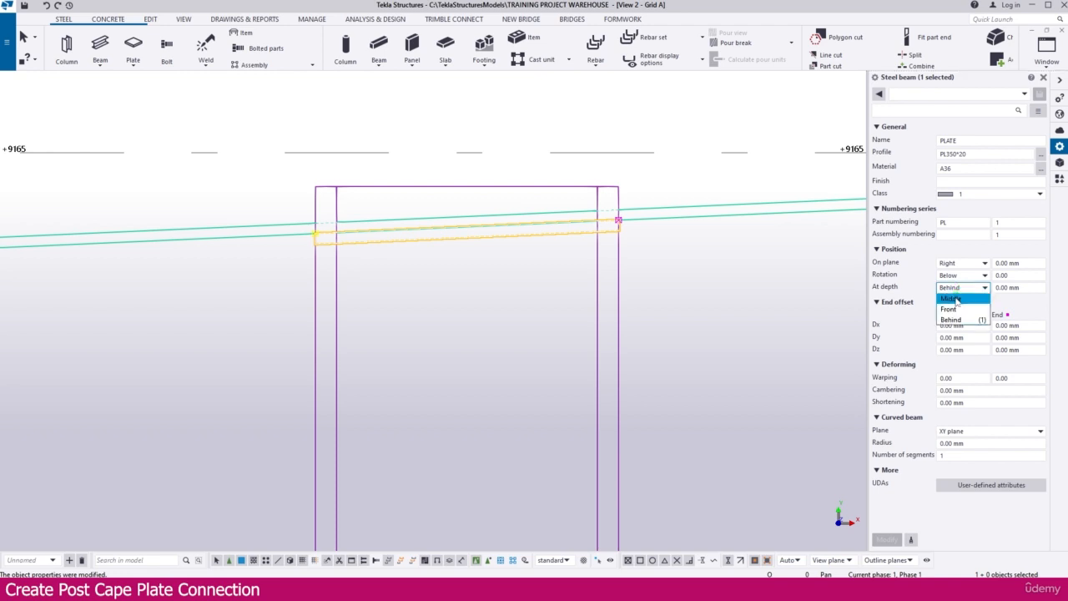
pyautogui.click(952, 298)
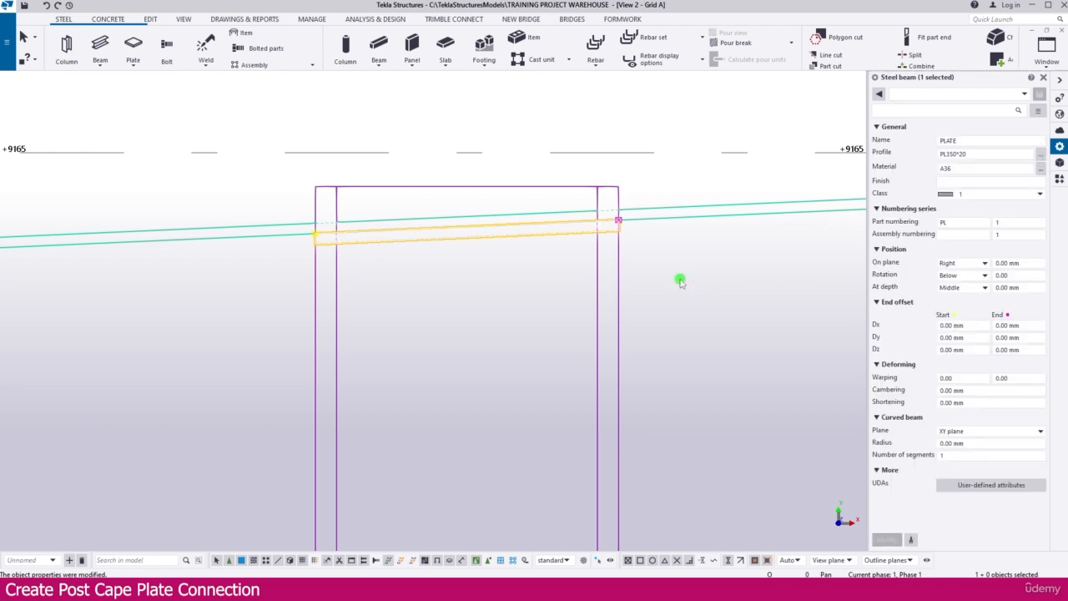
pyautogui.click(663, 238)
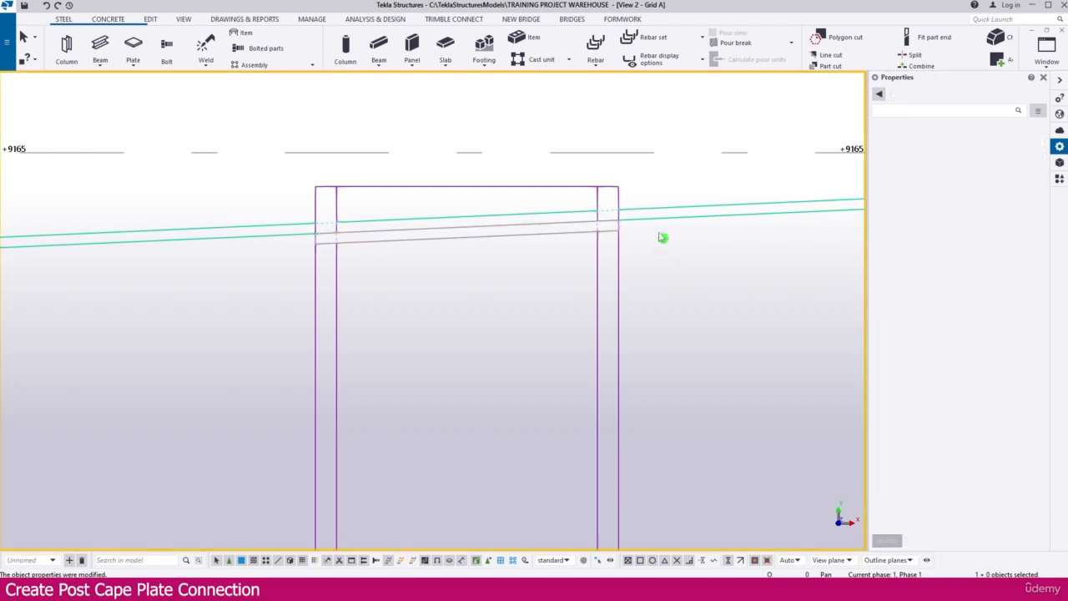
pyautogui.click(576, 230)
pyautogui.scroll(-2, 470, 269)
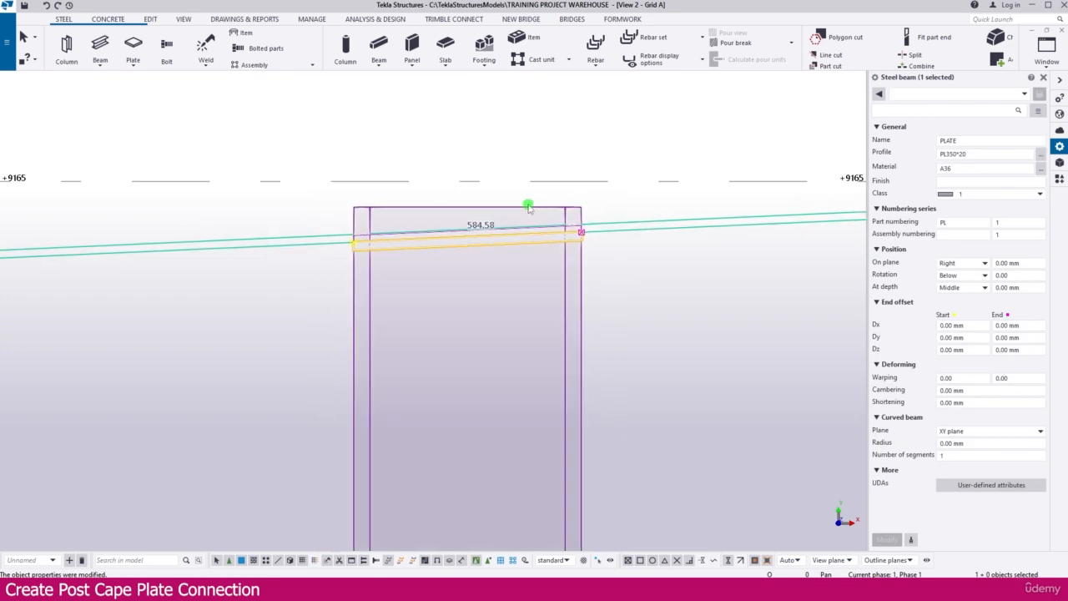
pyautogui.click(604, 250)
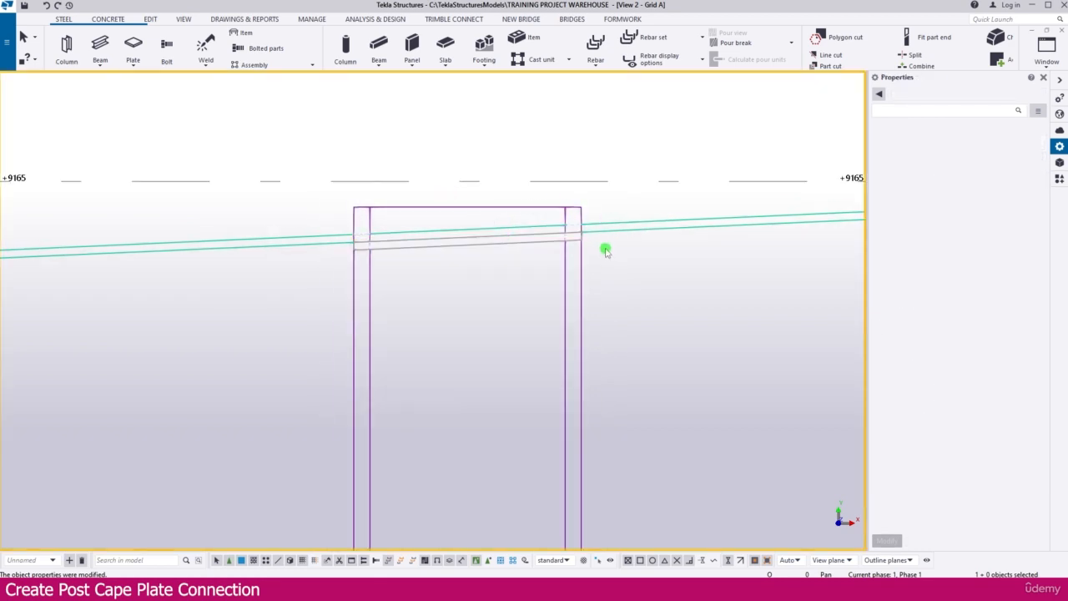
# Set the Grid A view's upward view depth to 100 and apply the view properties.
pyautogui.doubleClick(395, 132)
pyautogui.moveTo(584, 281); pyautogui.dragTo(544, 281)
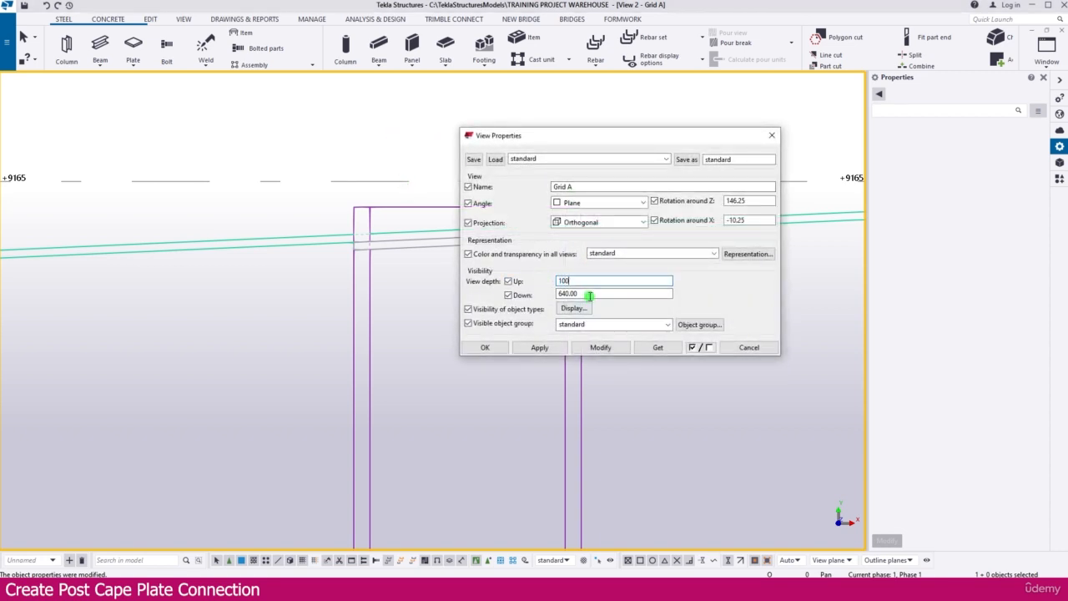
pyautogui.press('Tab')
pyautogui.click(539, 349)
pyautogui.click(488, 347)
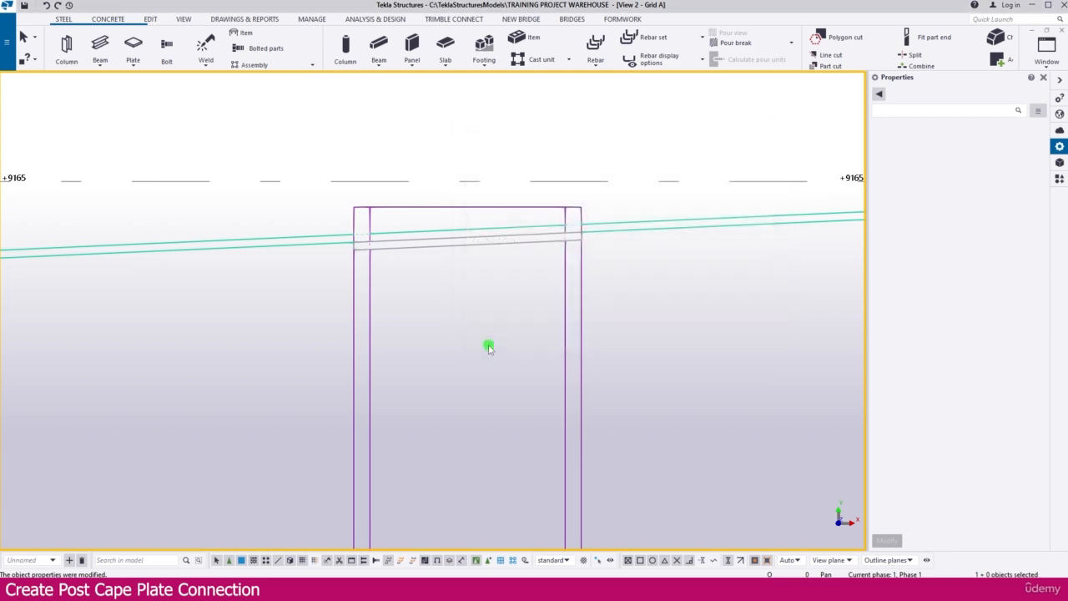
# Create a two-point view along the rafter's sloping underside where it meets the cap plate.
pyautogui.click(184, 18)
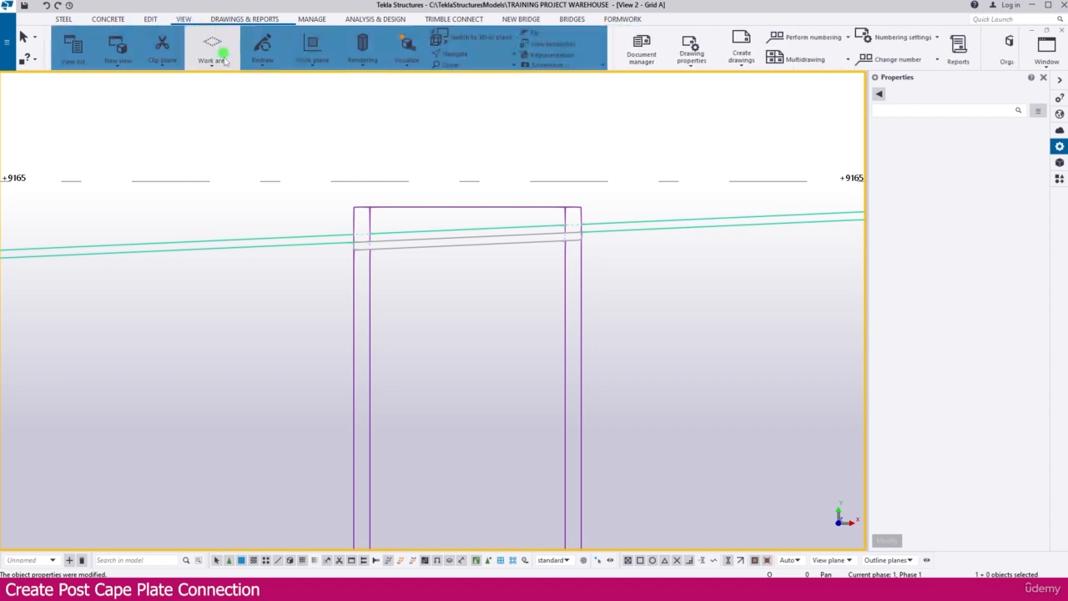
pyautogui.click(117, 52)
pyautogui.click(142, 105)
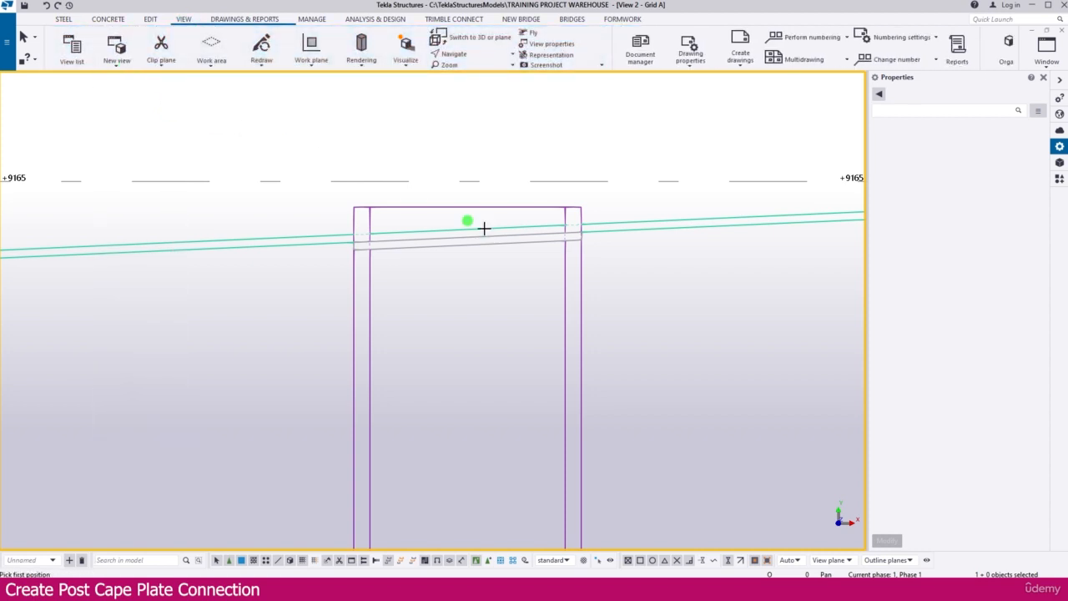
pyautogui.scroll(3, 500, 240)
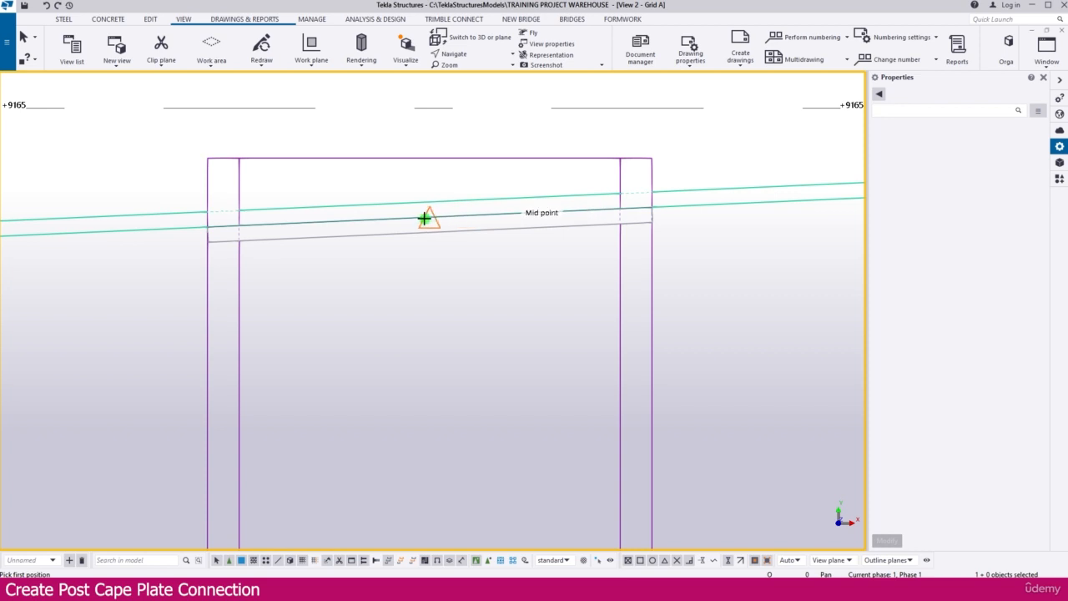
pyautogui.click(322, 221)
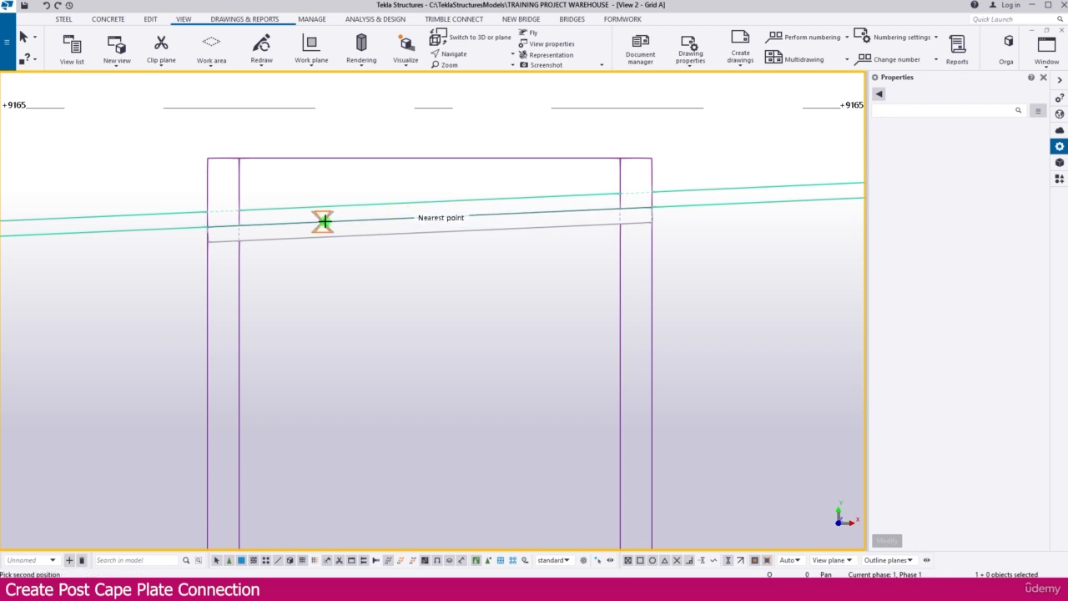
pyautogui.click(279, 223)
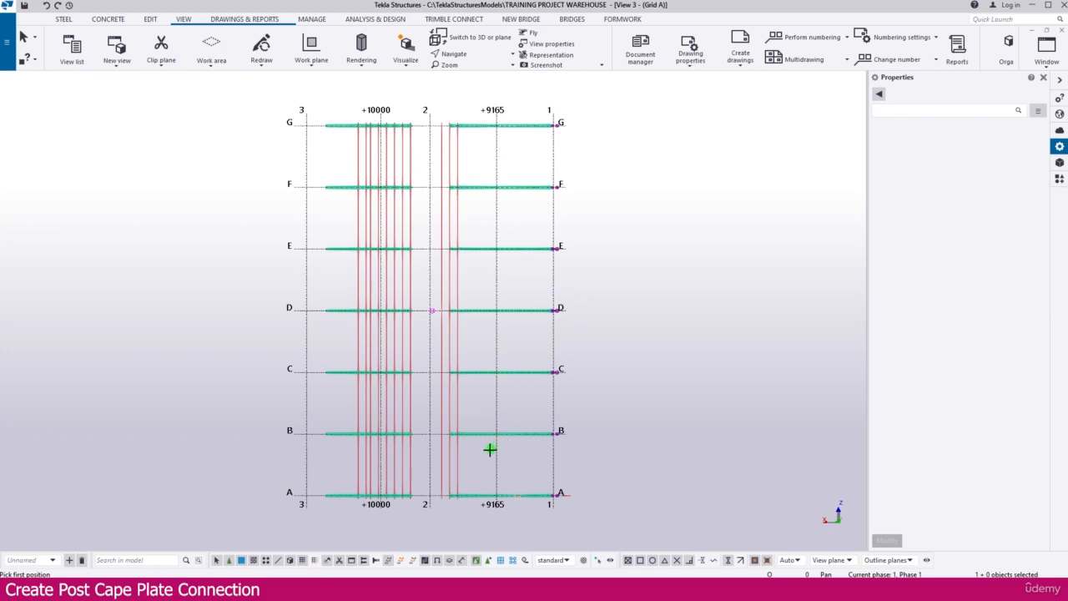
# Examine the cap plate's outline against the rafter and column flanges at grid A in the new view.
pyautogui.scroll(1, 354, 508)
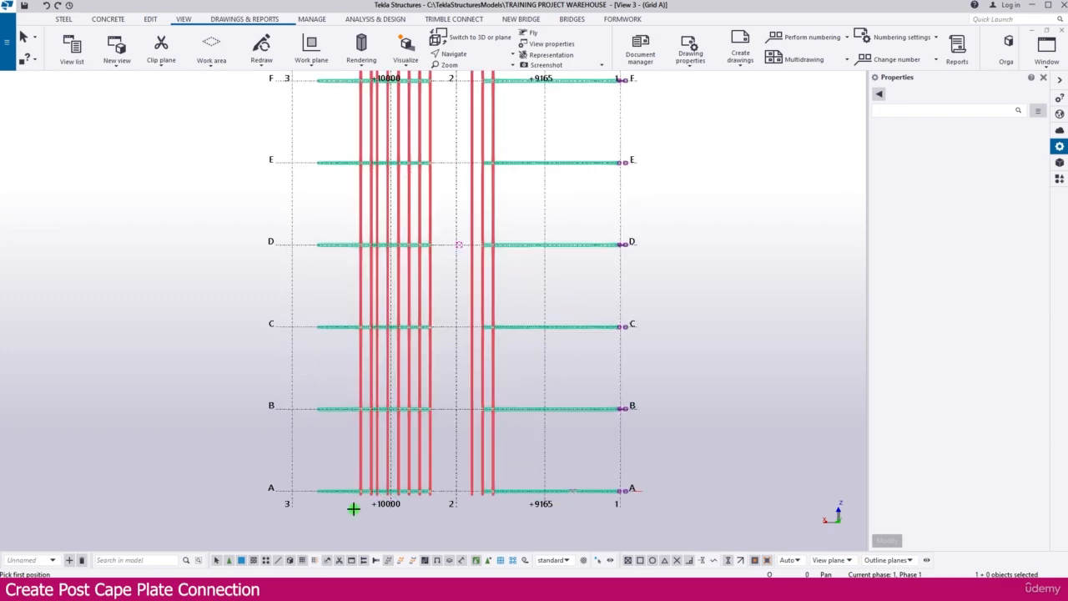
pyautogui.scroll(11, 364, 508)
pyautogui.scroll(-8, 293, 455)
pyautogui.scroll(3, 589, 481)
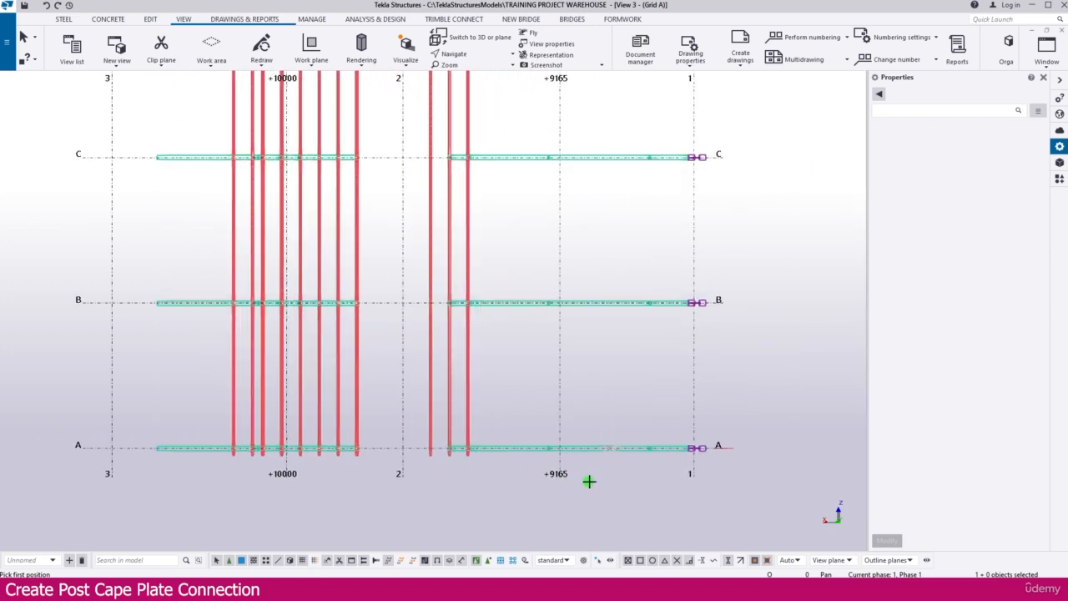
pyautogui.scroll(8, 589, 482)
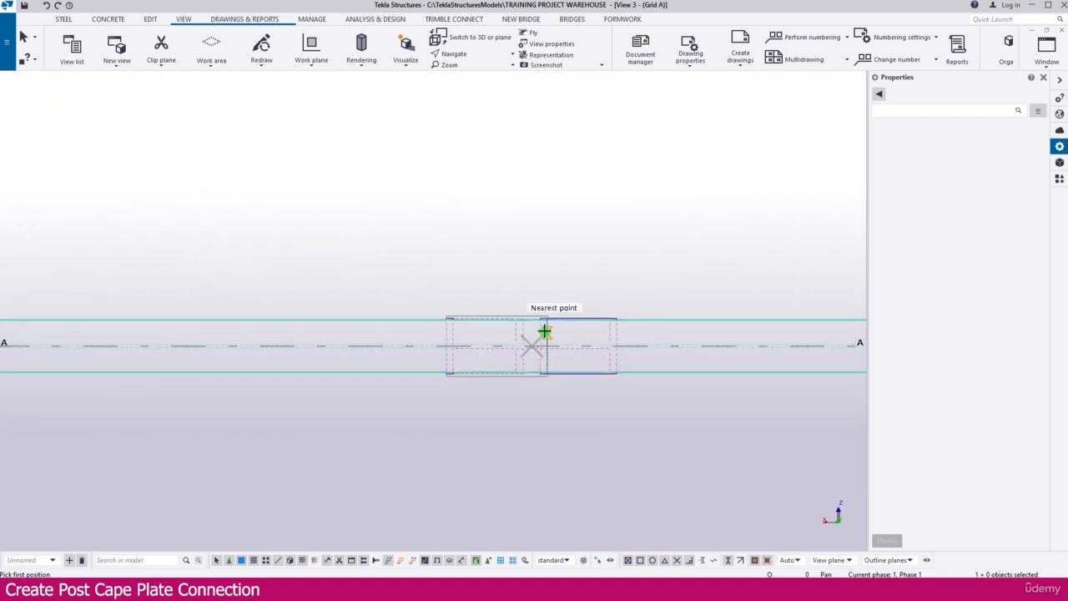
pyautogui.scroll(5, 534, 343)
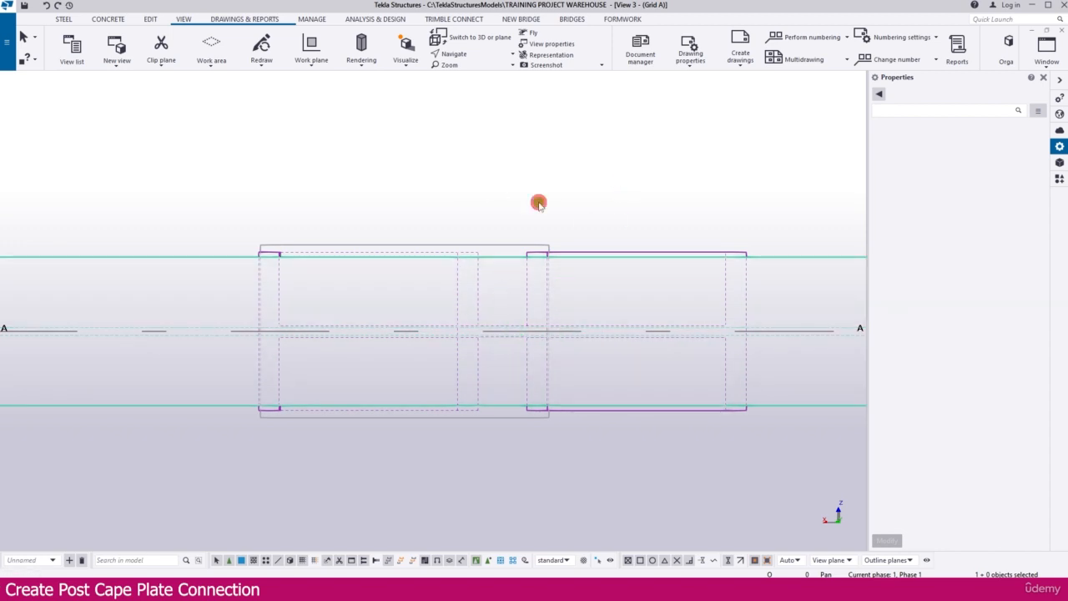
pyautogui.scroll(3, 527, 221)
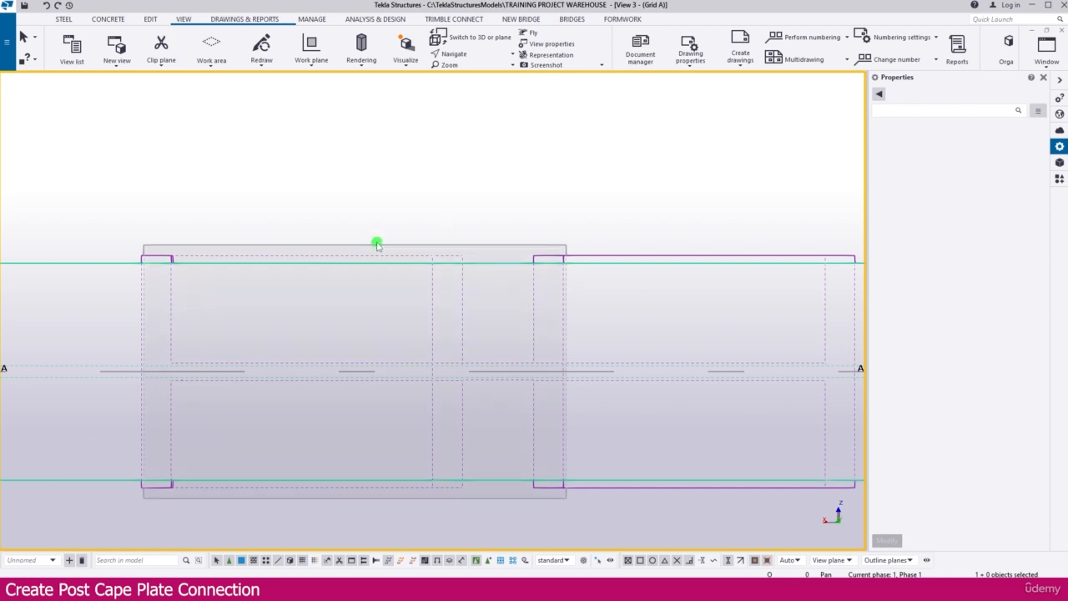
pyautogui.click(377, 243)
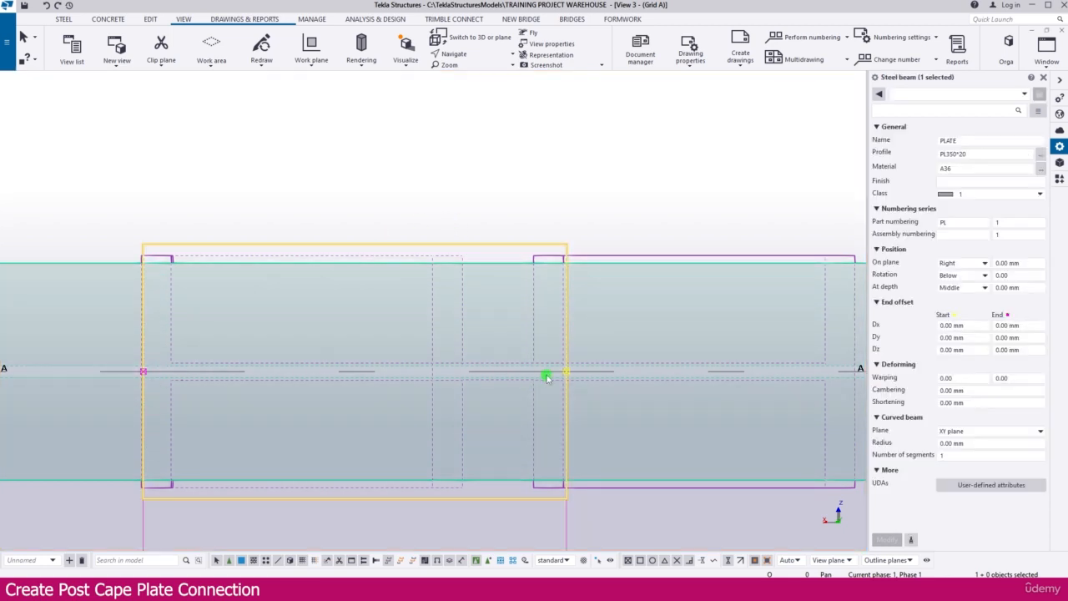
pyautogui.scroll(-1, 467, 367)
pyautogui.click(446, 202)
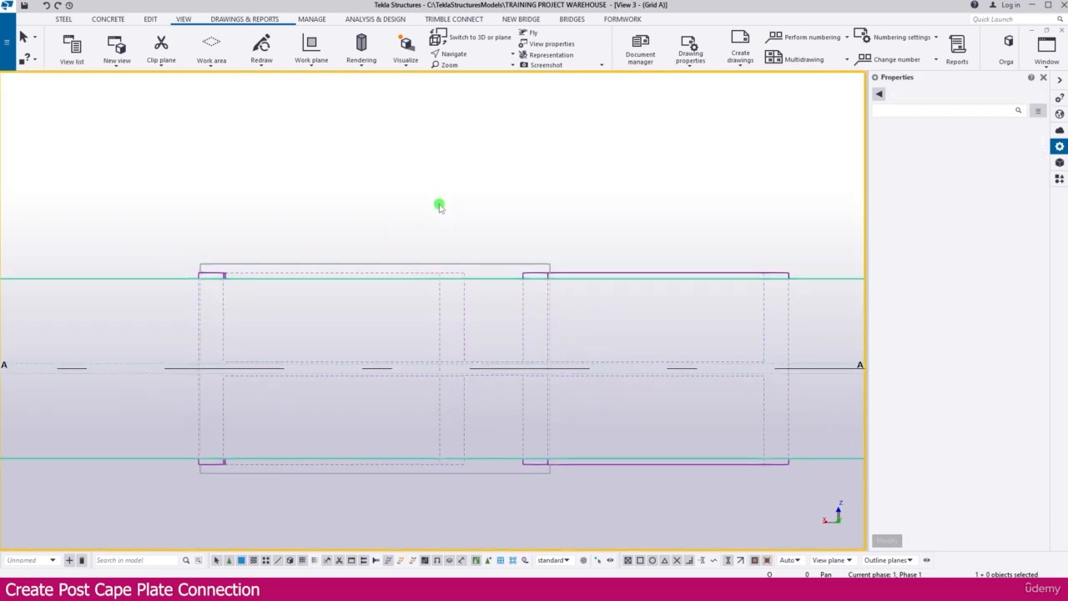
# Bolt the cap plate to the rafter with a 20 mm 8.8XOX group, starting at the plate's end point and directed along its centreline.
pyautogui.click(63, 20)
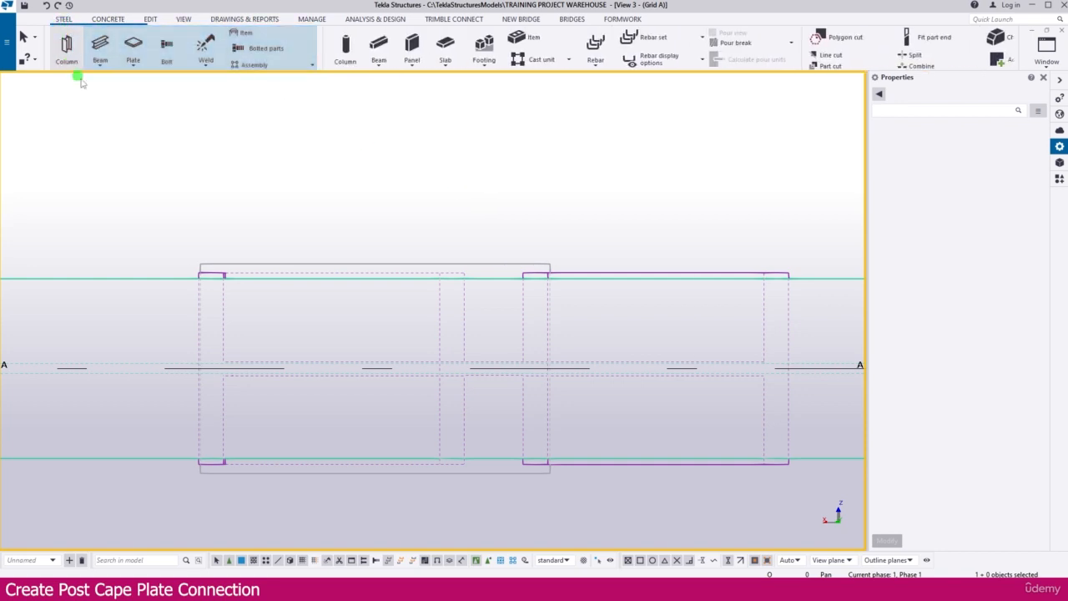
pyautogui.click(166, 50)
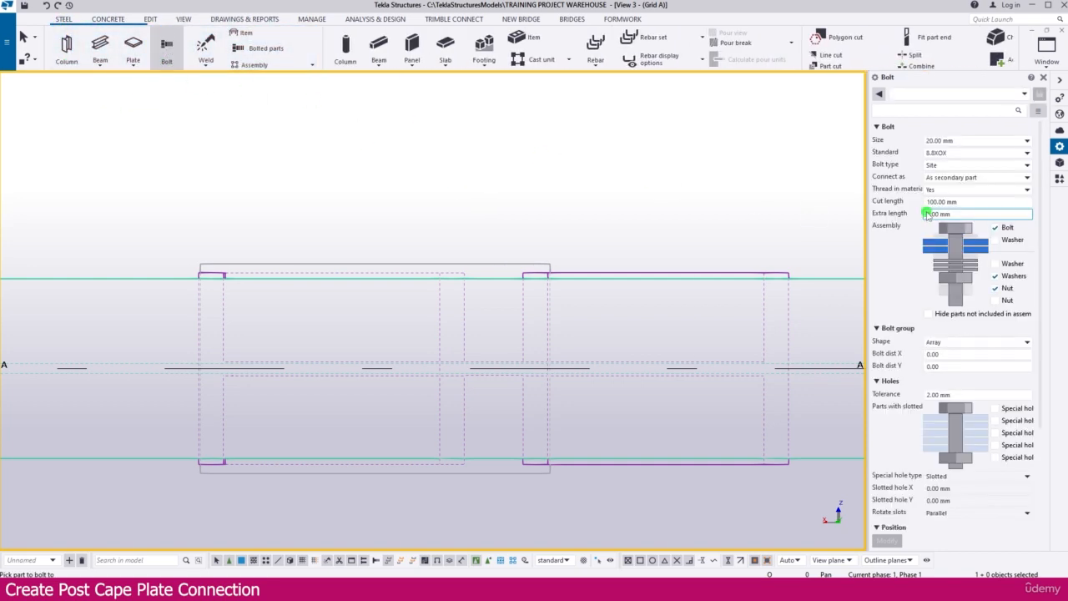
pyautogui.click(961, 154)
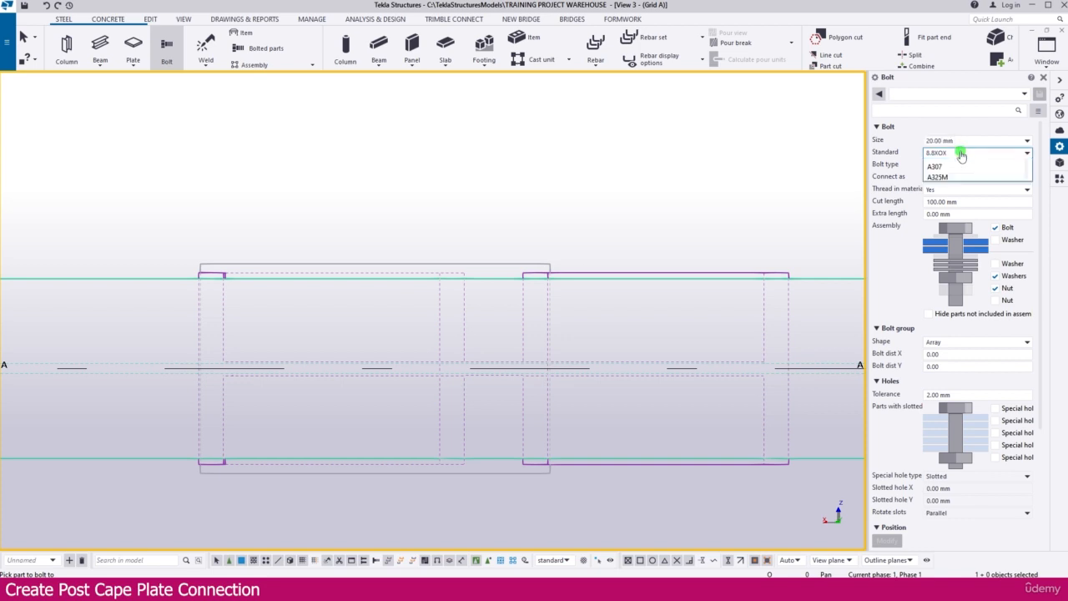
pyautogui.click(961, 153)
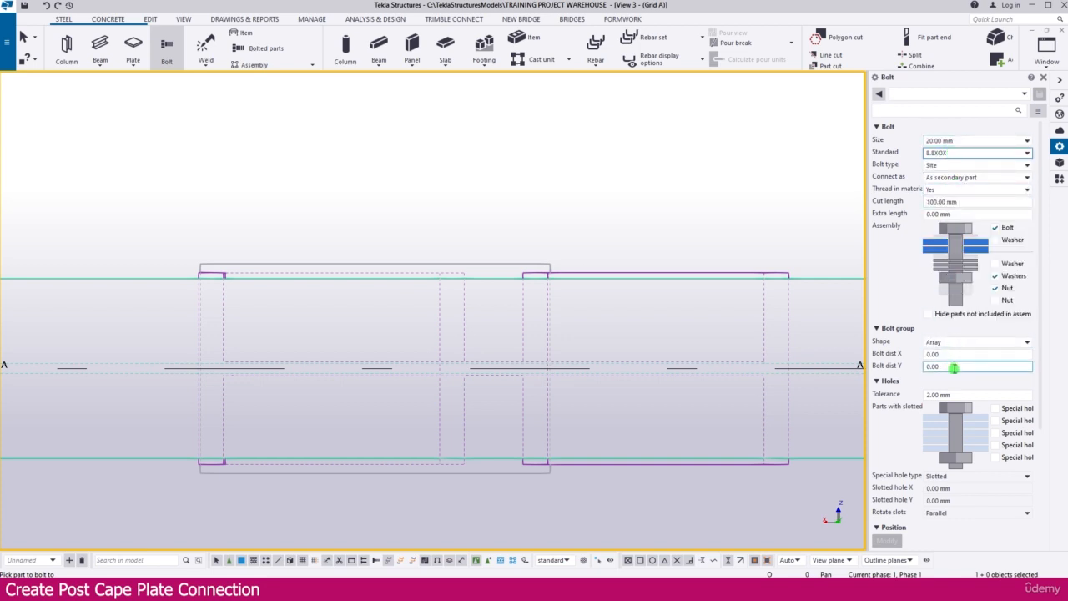
pyautogui.click(931, 355)
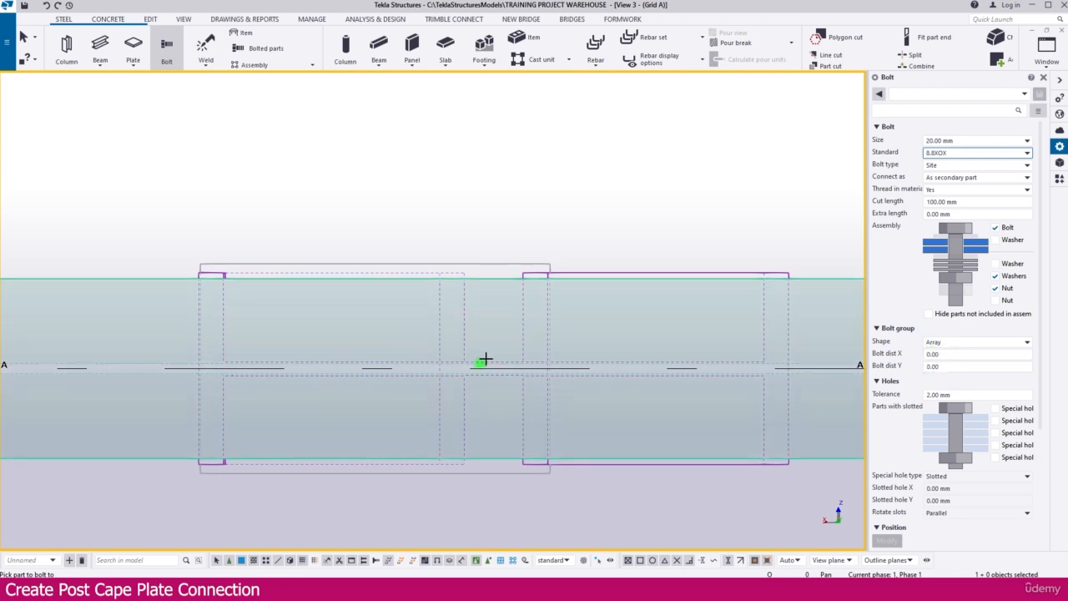
pyautogui.click(481, 277)
pyautogui.click(484, 266)
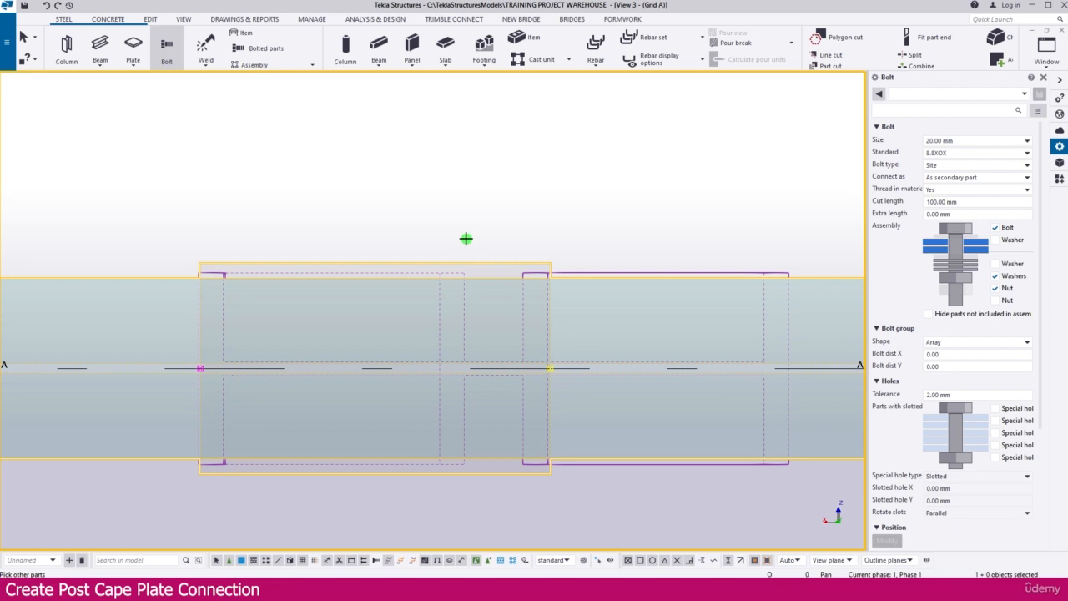
pyautogui.middleClick(466, 239)
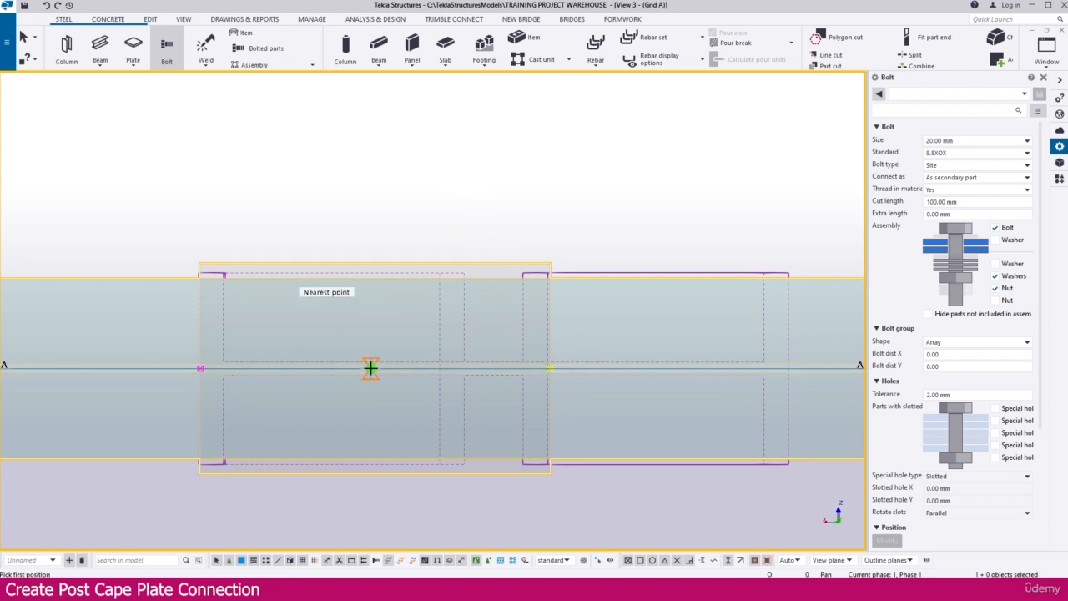
pyautogui.scroll(-3, 371, 368)
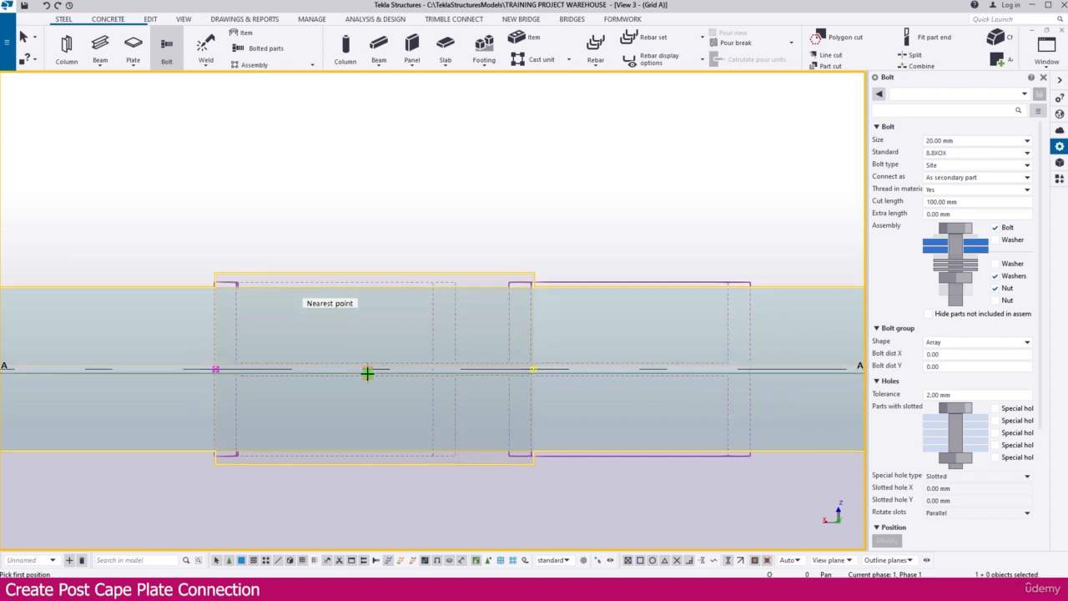
pyautogui.scroll(3, 251, 372)
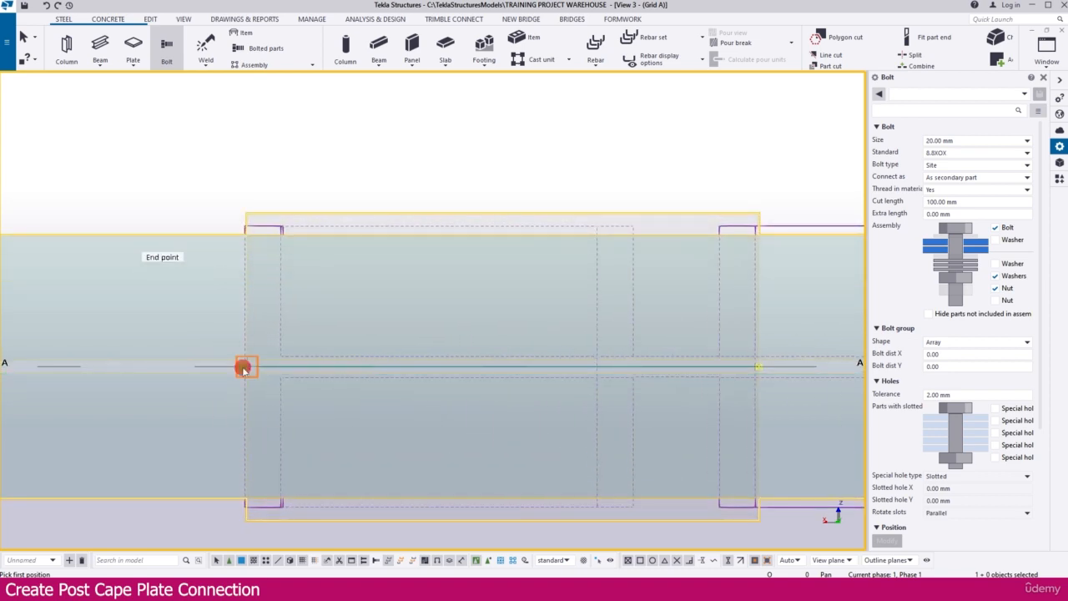
pyautogui.click(243, 368)
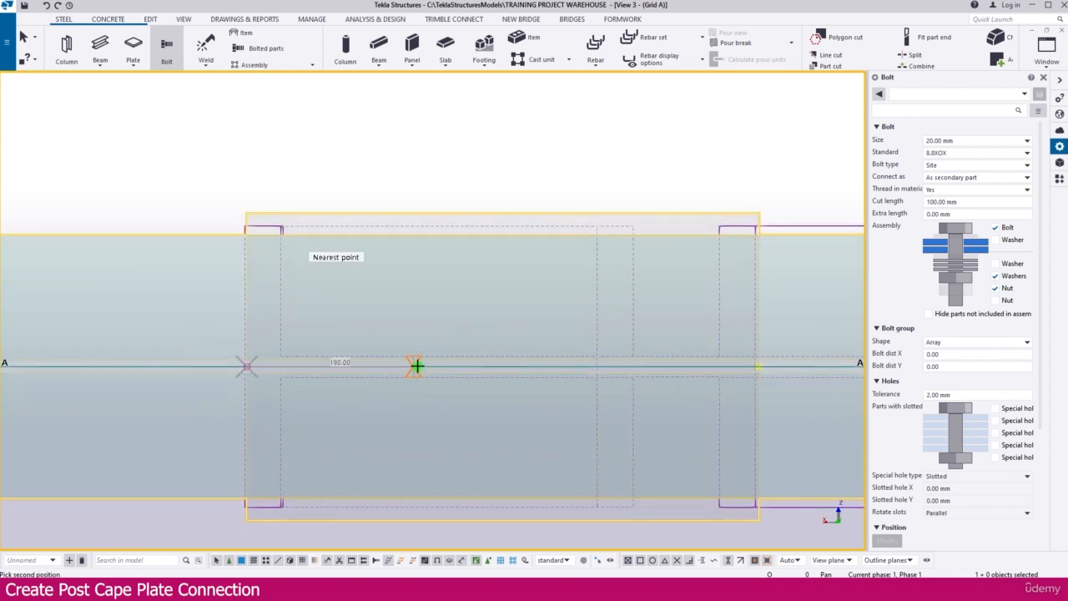
pyautogui.click(417, 368)
pyautogui.scroll(5, 255, 374)
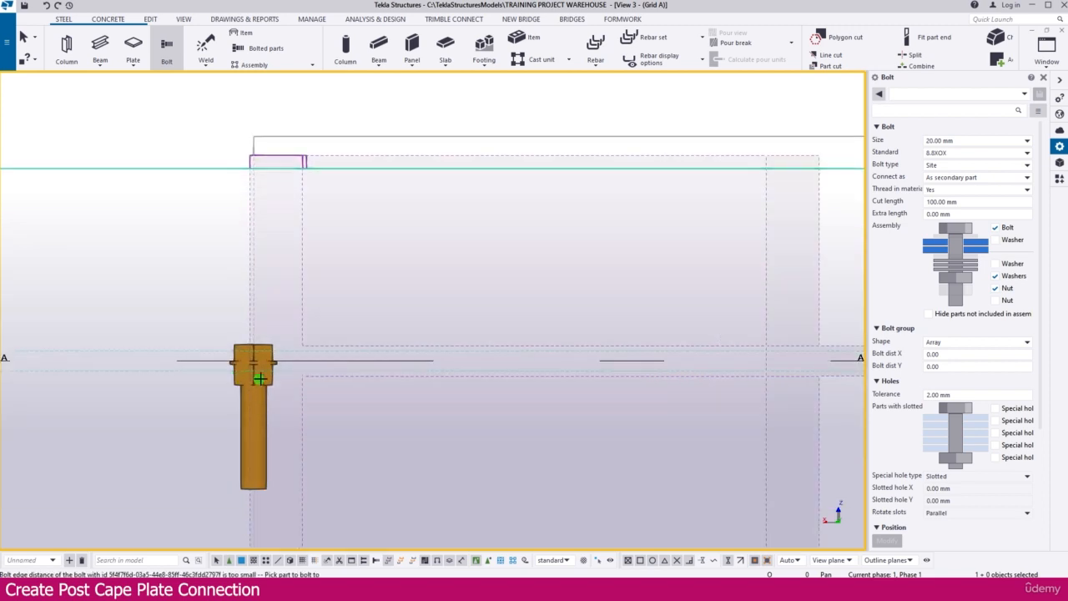
pyautogui.press('Escape')
# Set the new bolt's rotation to Top so that it runs perpendicular to the cap plate.
pyautogui.click(269, 390)
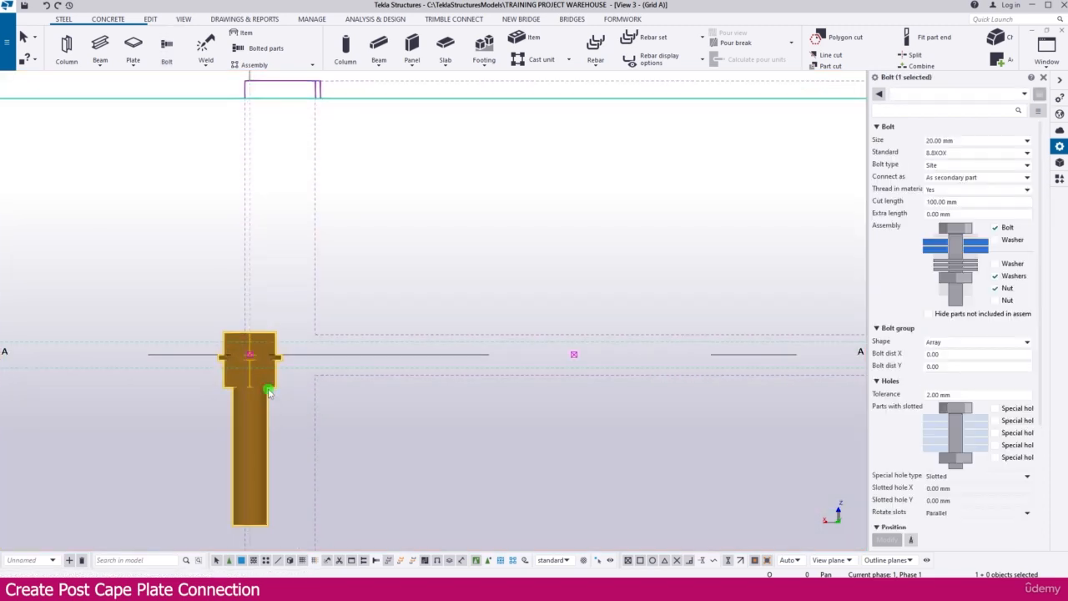
pyautogui.scroll(-3, 973, 458)
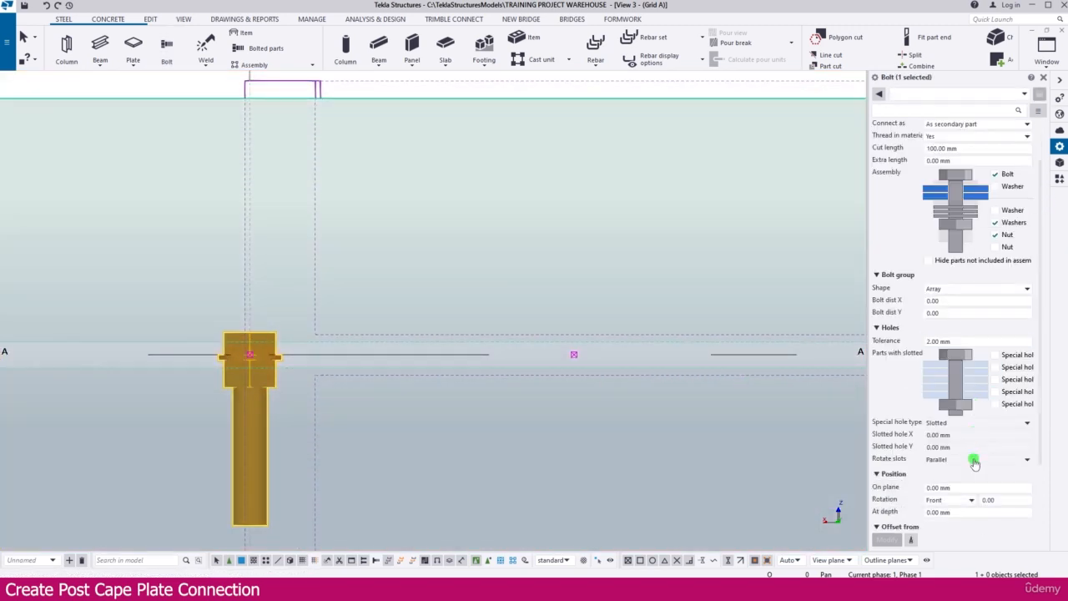
pyautogui.click(1004, 451)
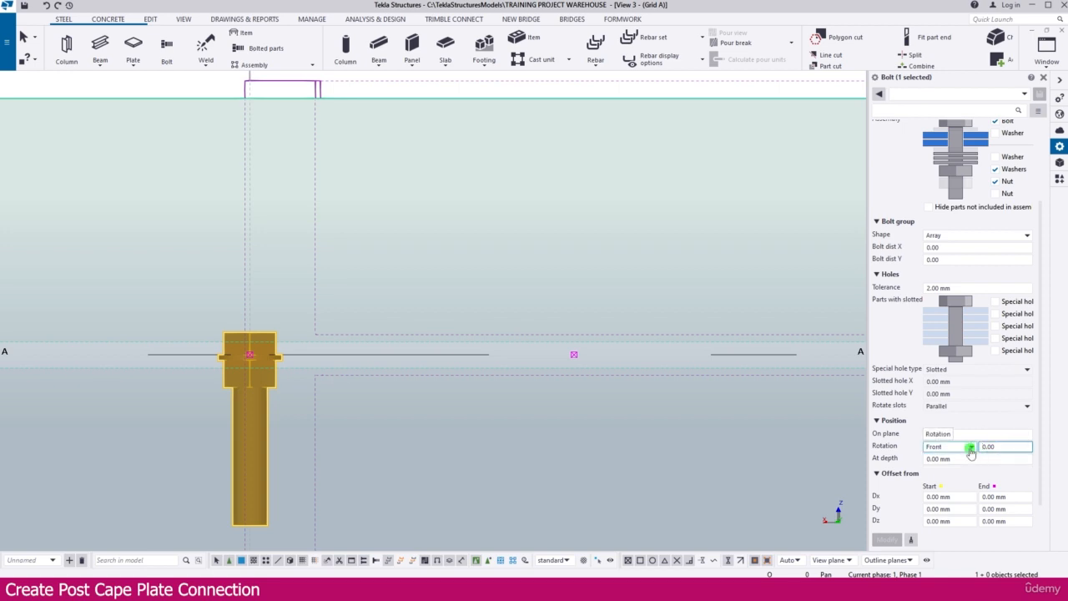
pyautogui.write('90')
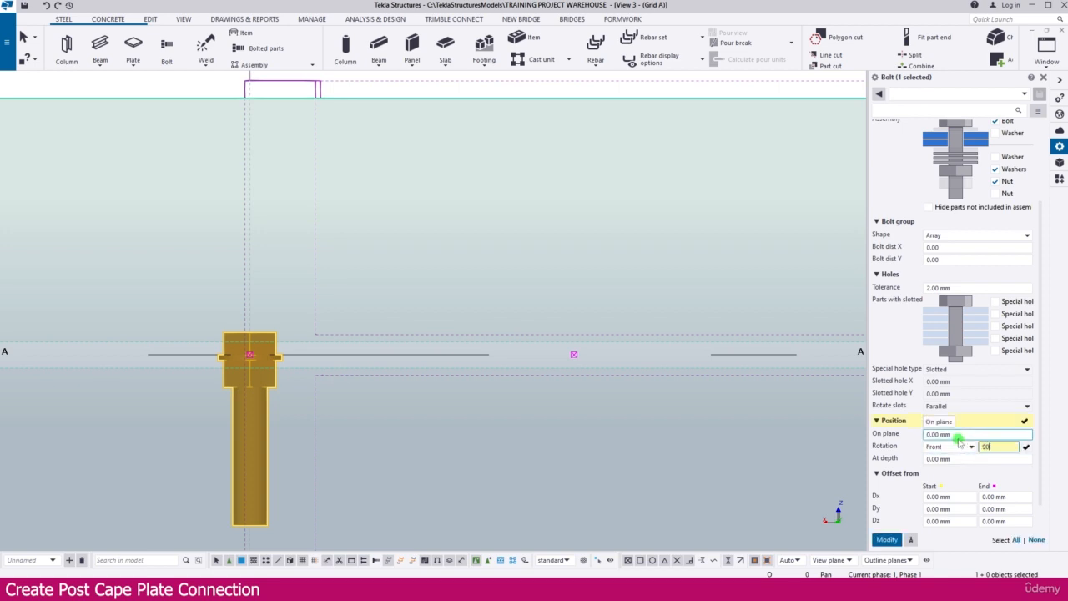
pyautogui.press('Return')
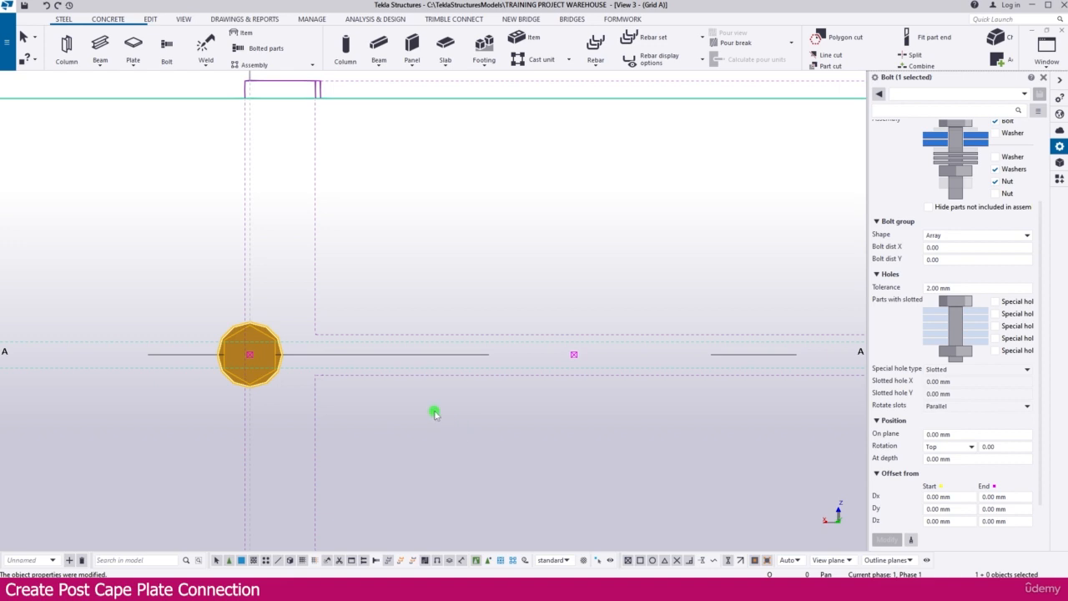
pyautogui.scroll(-2, 434, 413)
pyautogui.scroll(2, 978, 421)
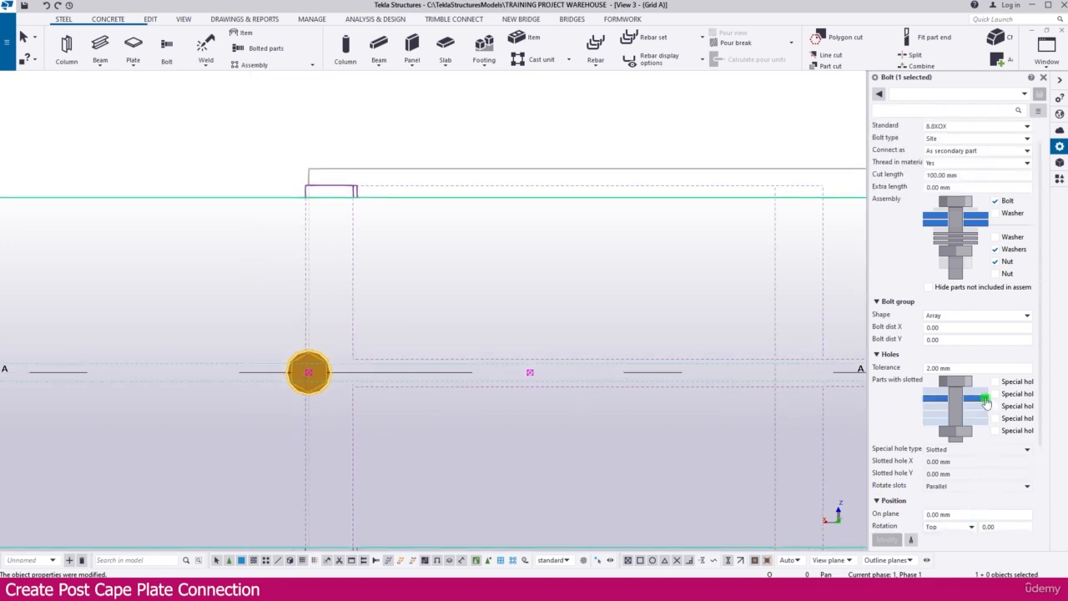
pyautogui.moveTo(949, 327); pyautogui.dragTo(903, 327)
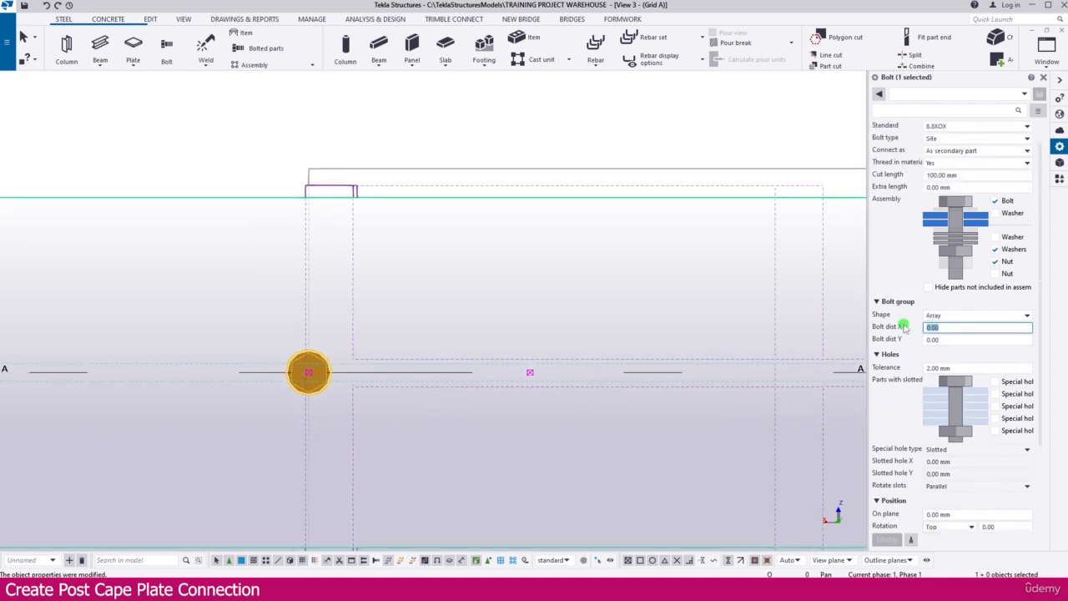
pyautogui.write('30')
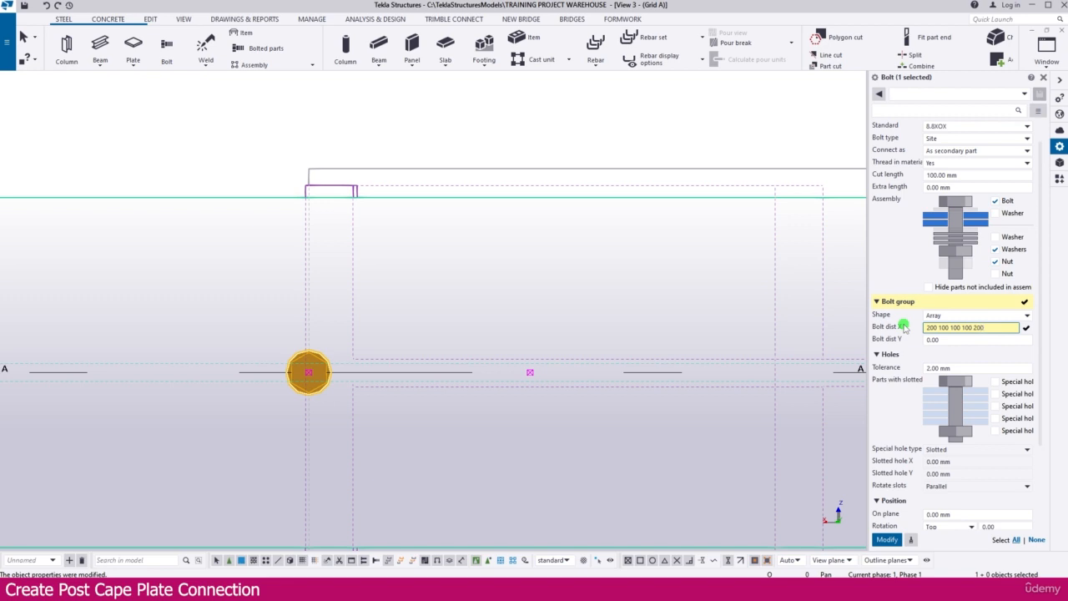
pyautogui.press('Return')
pyautogui.scroll(-4, 470, 365)
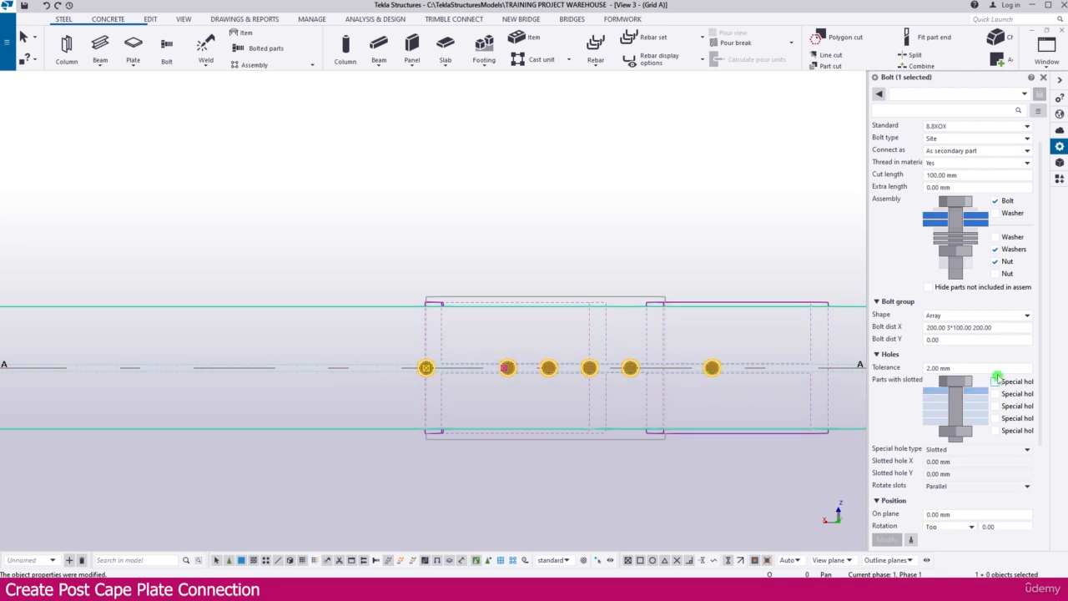
# Set the bolt group's Y distance to 150 mm and apply the change.
pyautogui.click(963, 340)
pyautogui.moveTo(963, 340); pyautogui.dragTo(923, 340)
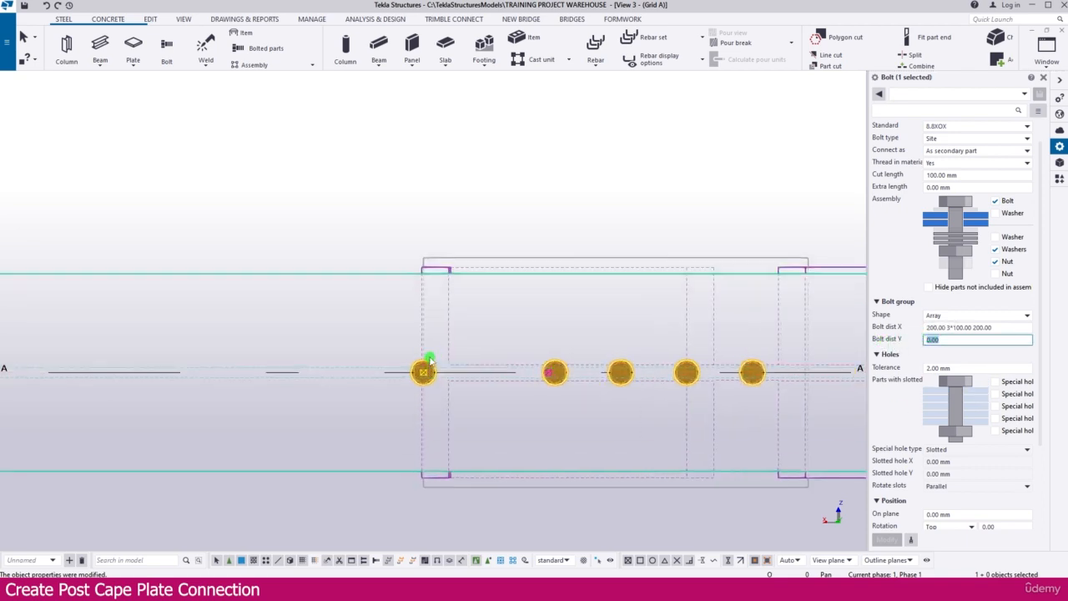
pyautogui.scroll(6, 429, 376)
pyautogui.scroll(-3, 431, 379)
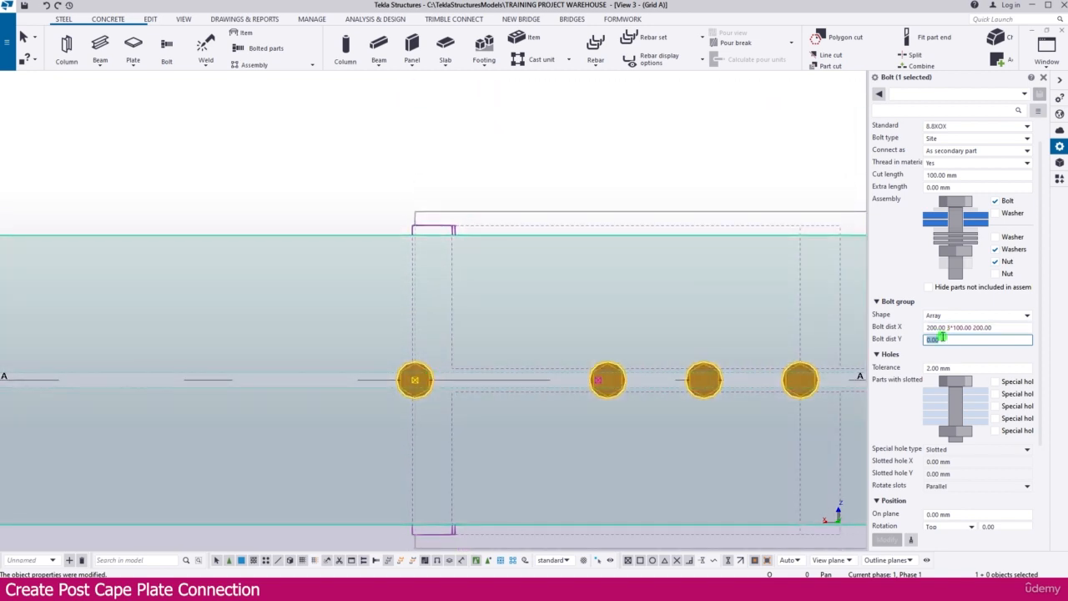
pyautogui.write('150')
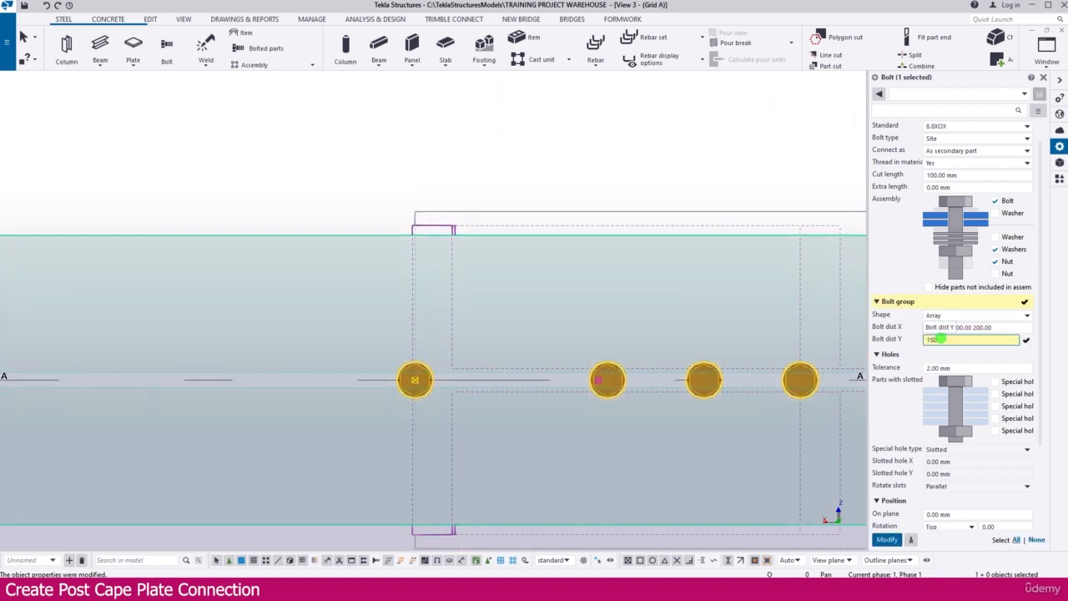
pyautogui.press('Return')
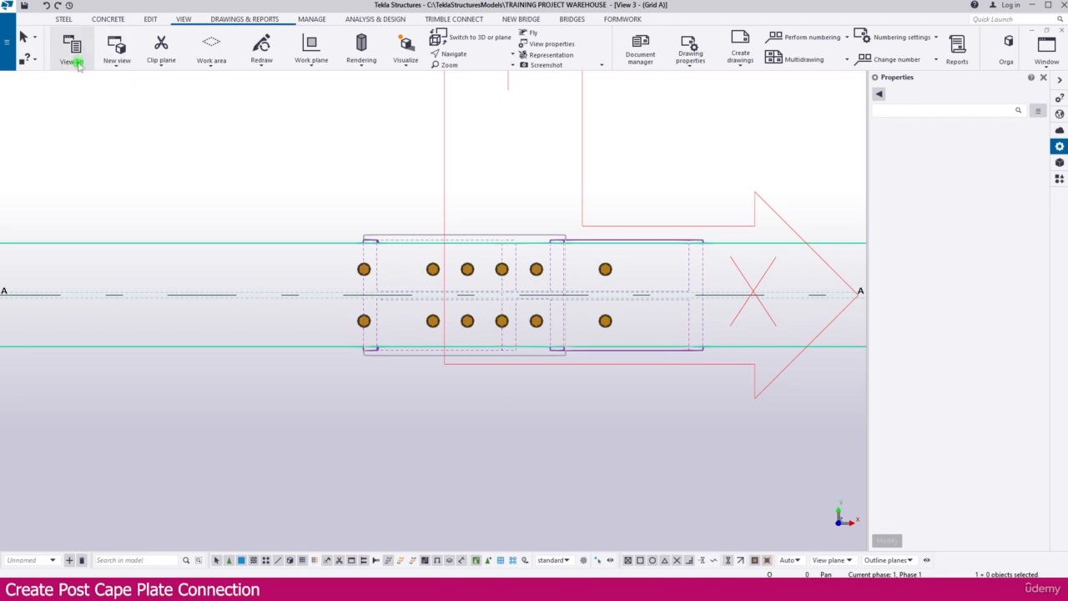
# In the Grid A elevation view, set the cap plate's Dx end offsets to -100 mm at the start and 100 mm at the end.
pyautogui.click(74, 60)
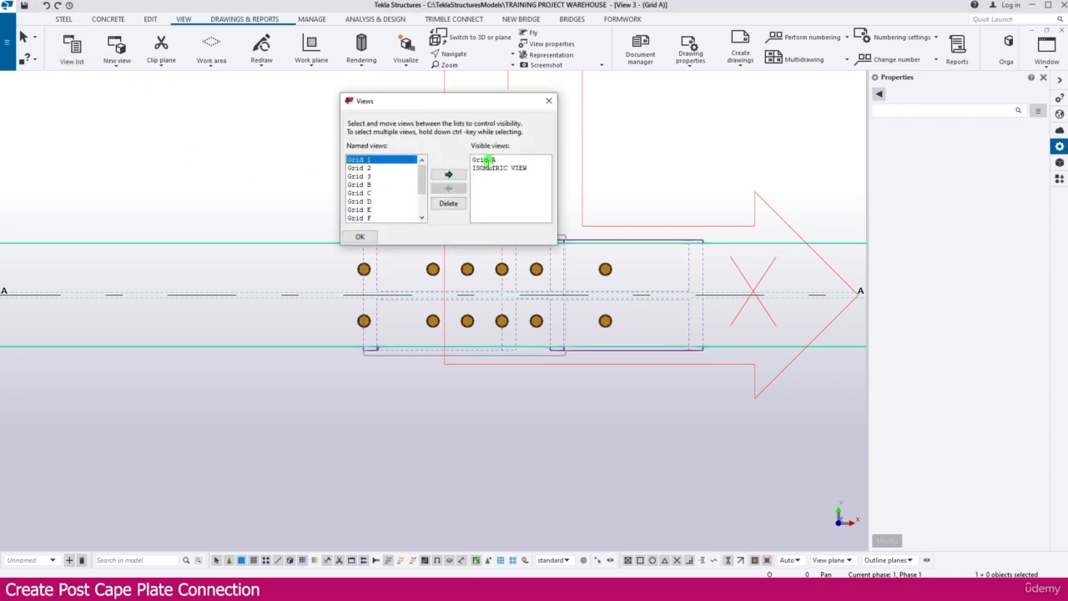
pyautogui.doubleClick(487, 160)
pyautogui.click(548, 100)
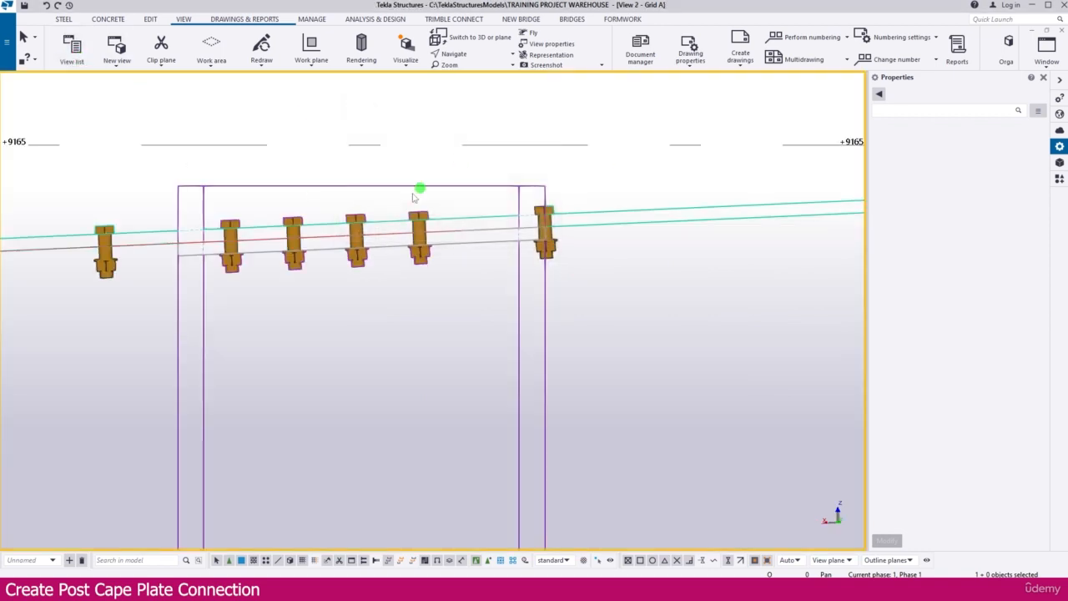
pyautogui.click(275, 249)
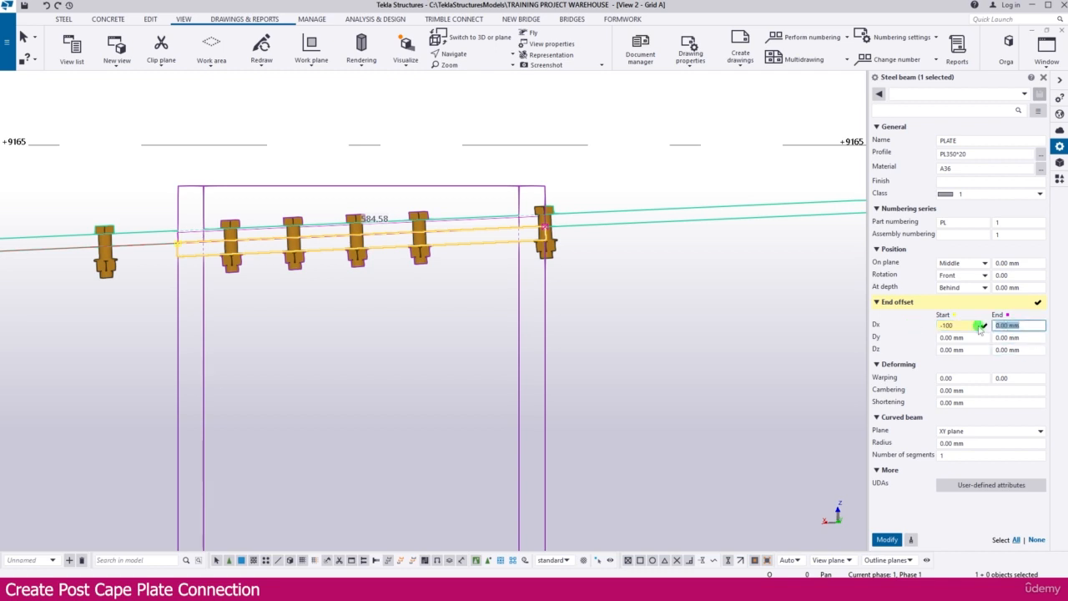
pyautogui.click(981, 326)
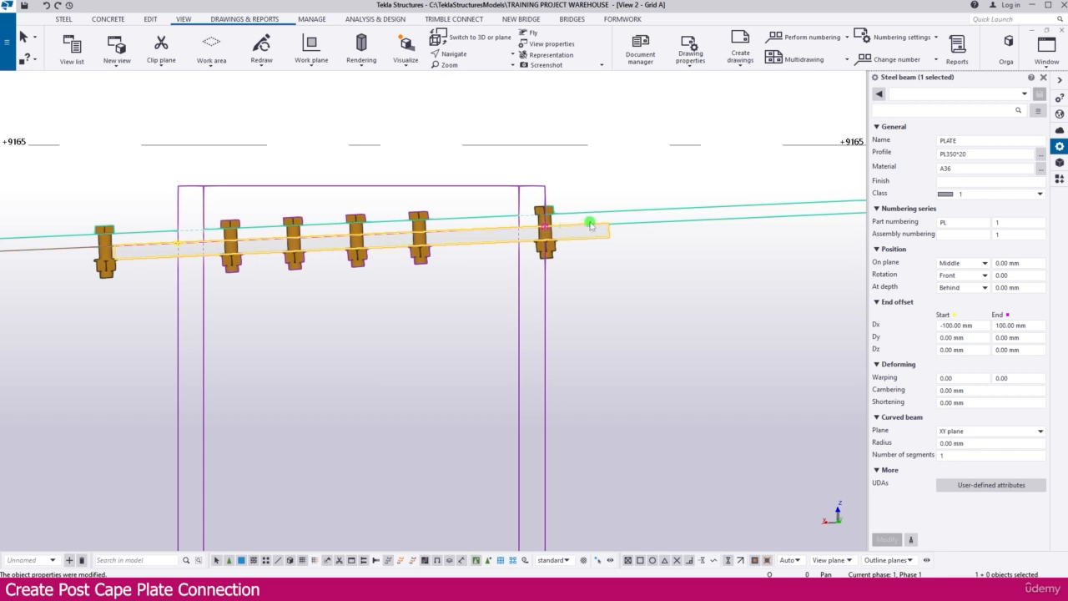
# Move the bolt group 50 mm along the cap plate's slope towards the plate's extended end point.
pyautogui.scroll(3, 557, 212)
pyautogui.click(548, 211)
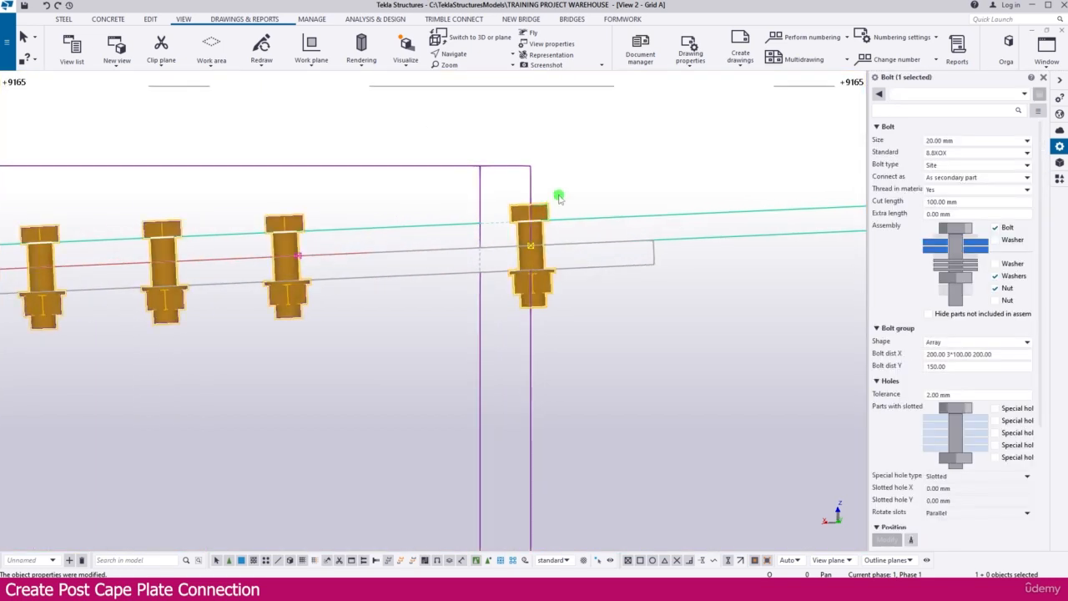
pyautogui.rightClick(555, 205)
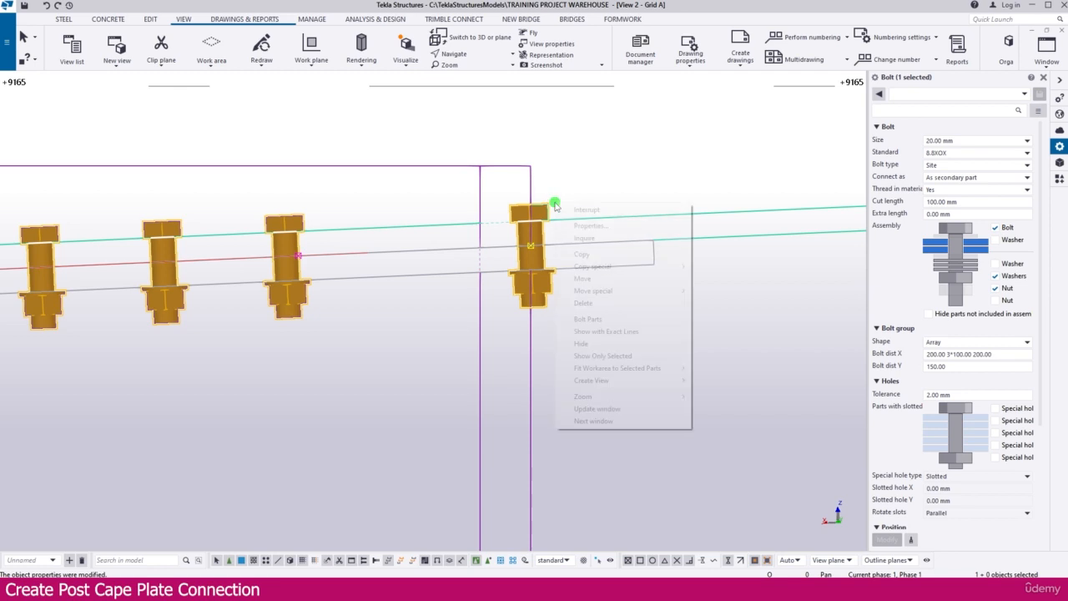
pyautogui.click(594, 277)
pyautogui.click(518, 244)
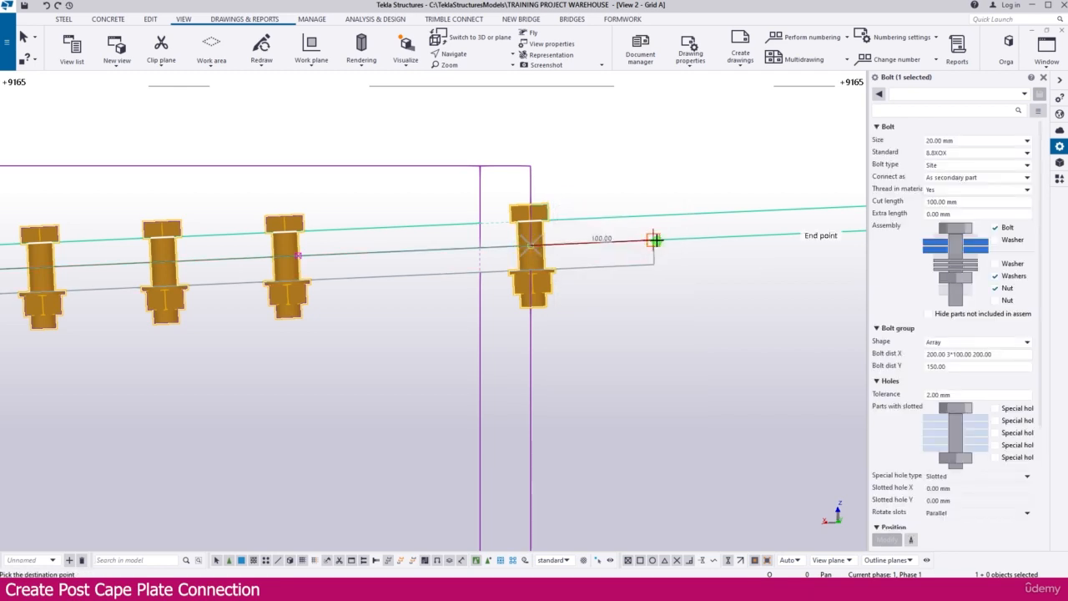
pyautogui.write('50')
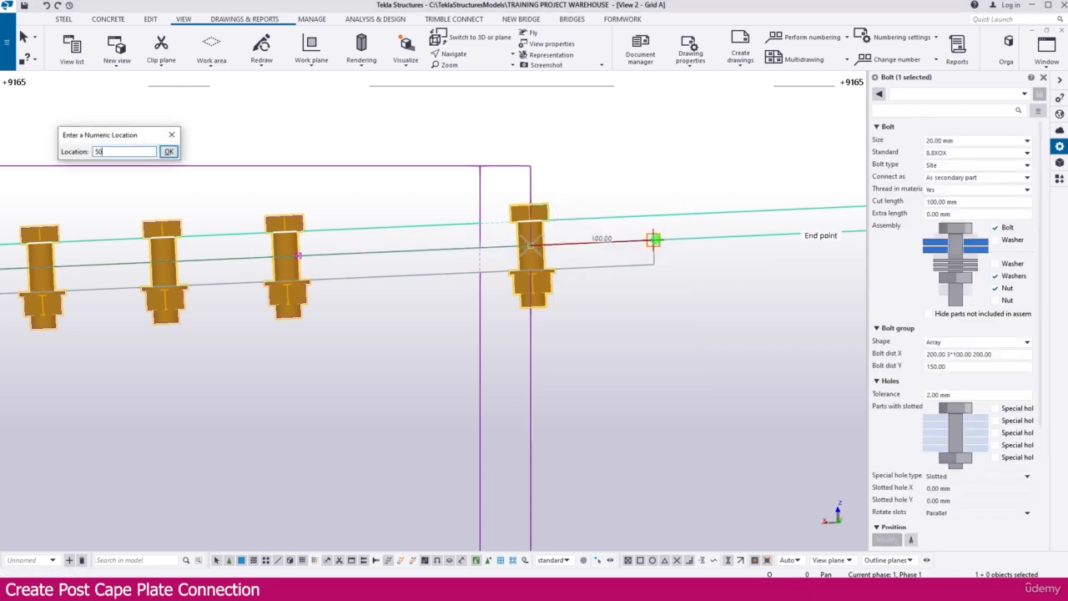
pyautogui.press('Return')
pyautogui.scroll(-5, 562, 262)
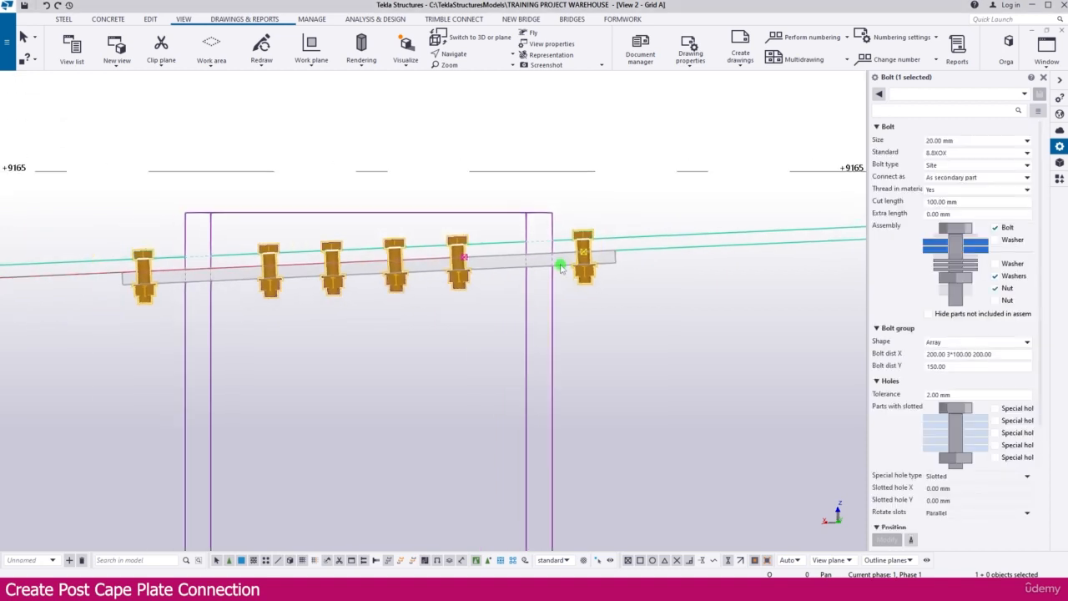
pyautogui.click(614, 296)
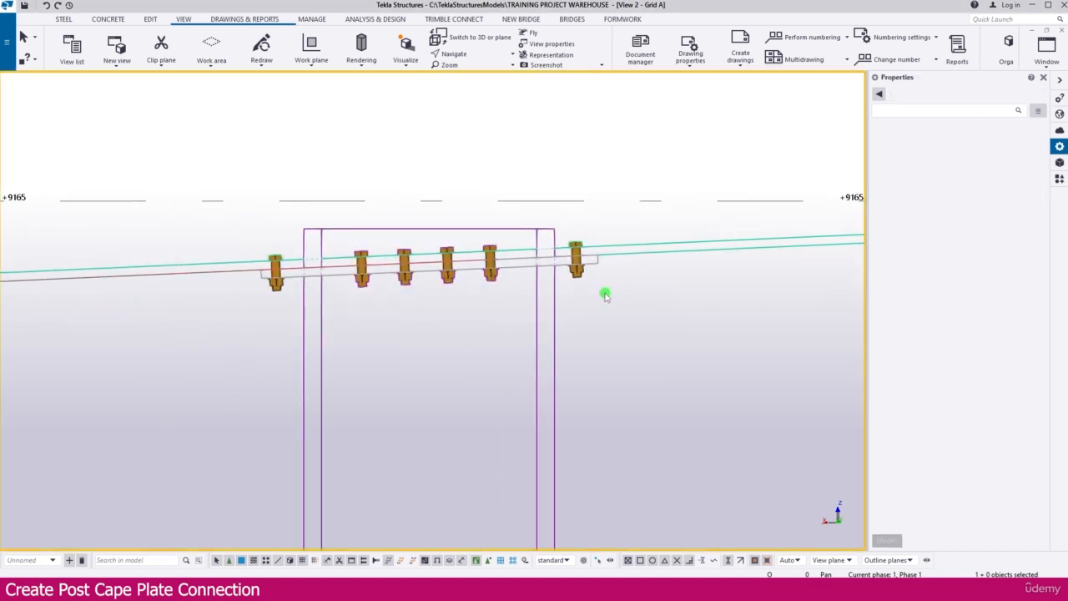
# Fit the top end of the post to the underside of the cap plate using two points on the plate's lower edge.
pyautogui.click(149, 19)
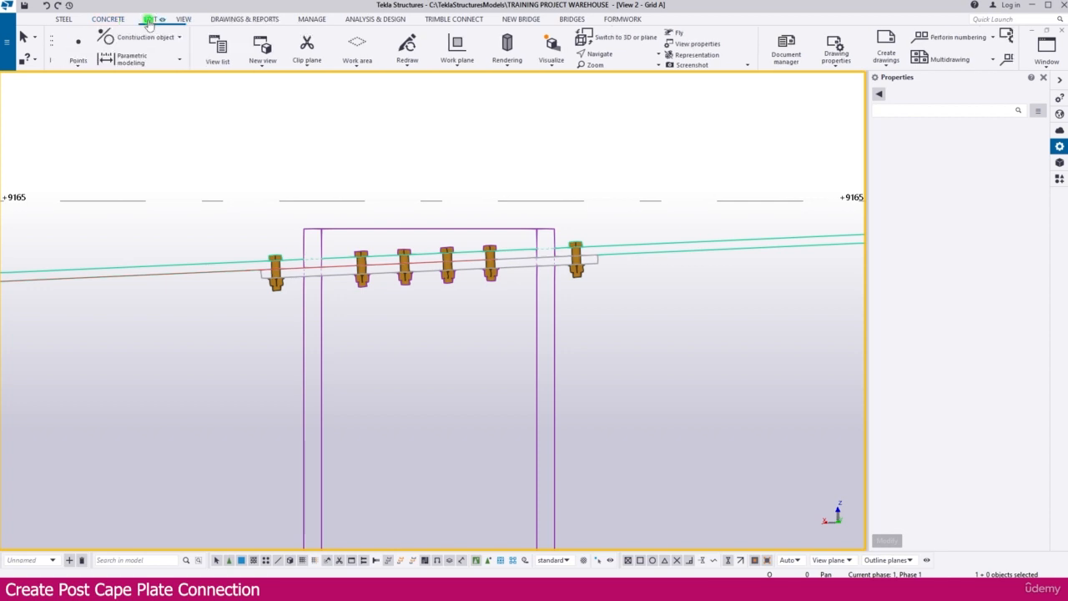
pyautogui.click(176, 39)
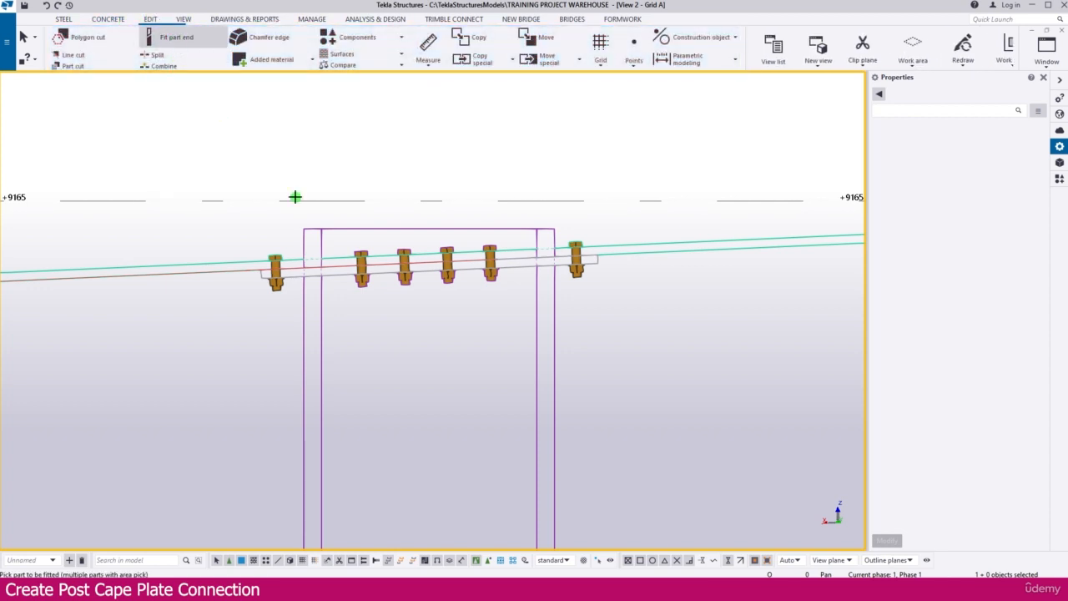
pyautogui.click(556, 310)
pyautogui.scroll(5, 518, 262)
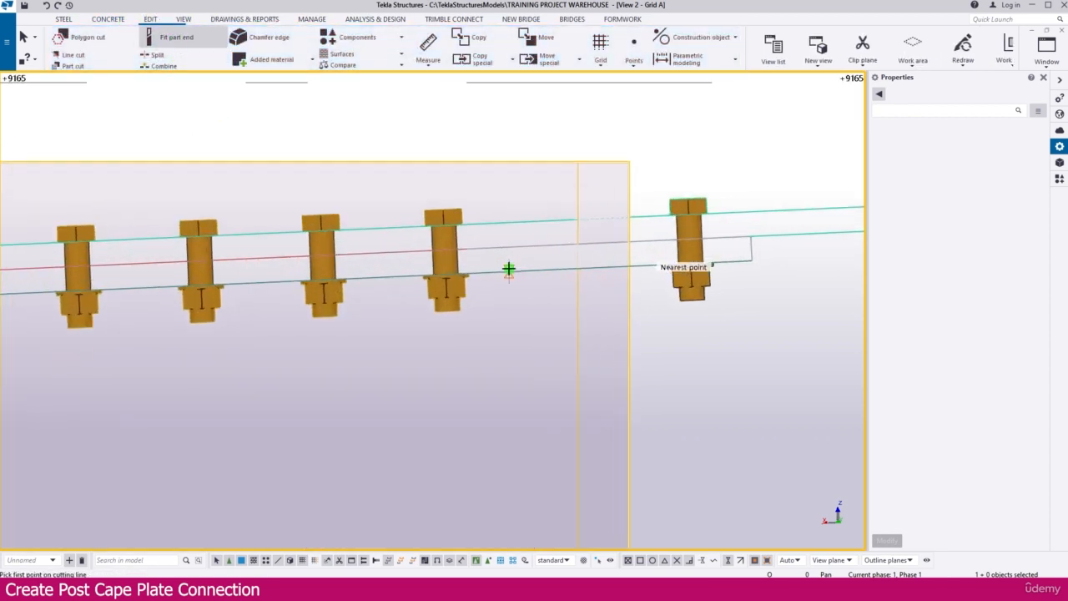
pyautogui.click(509, 270)
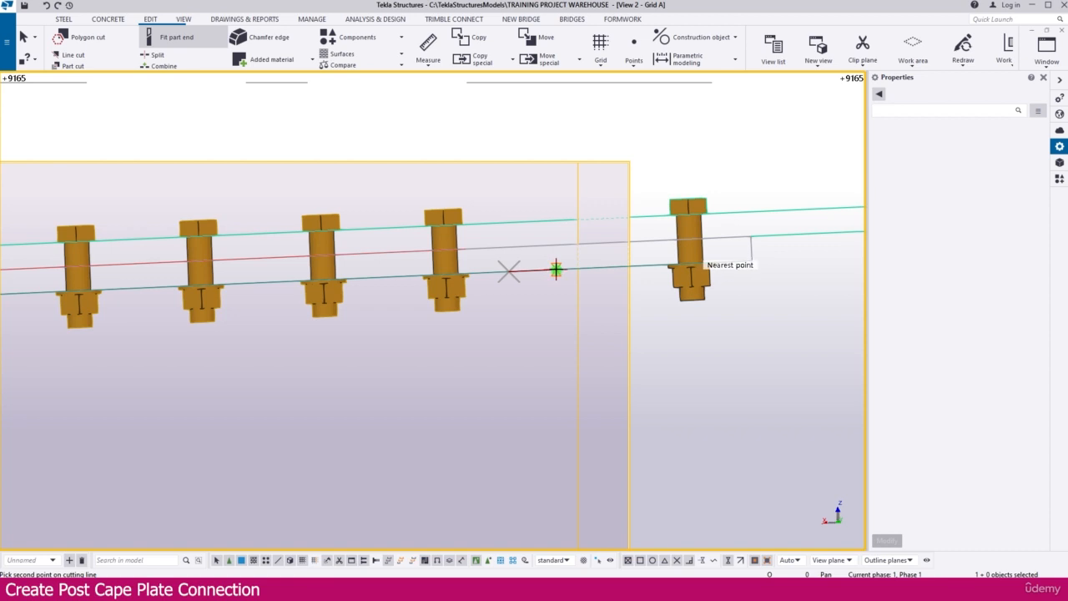
pyautogui.click(556, 269)
pyautogui.scroll(-5, 556, 203)
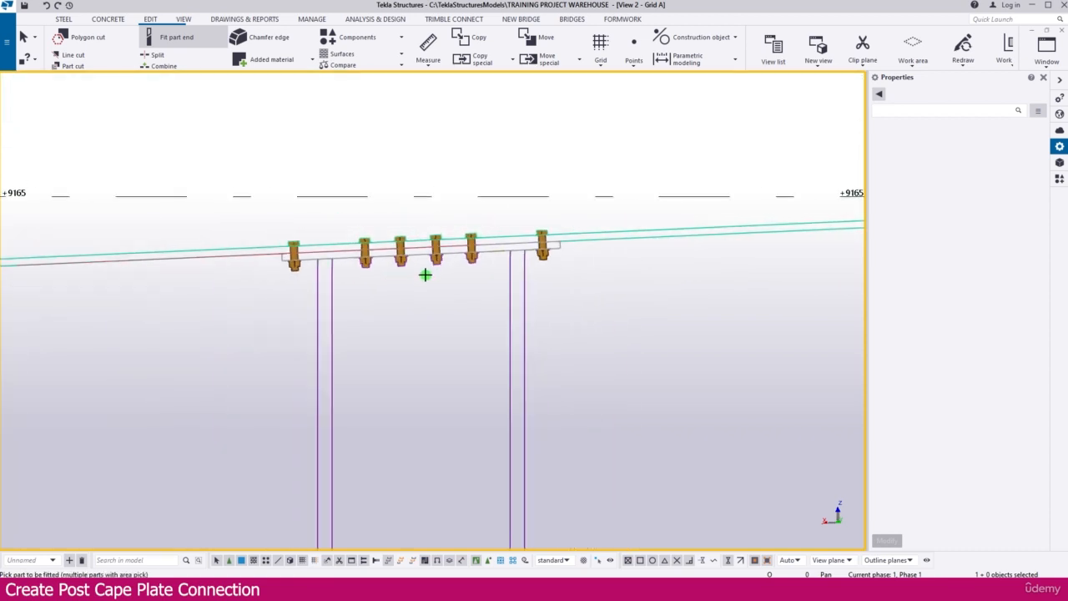
pyautogui.press('Escape')
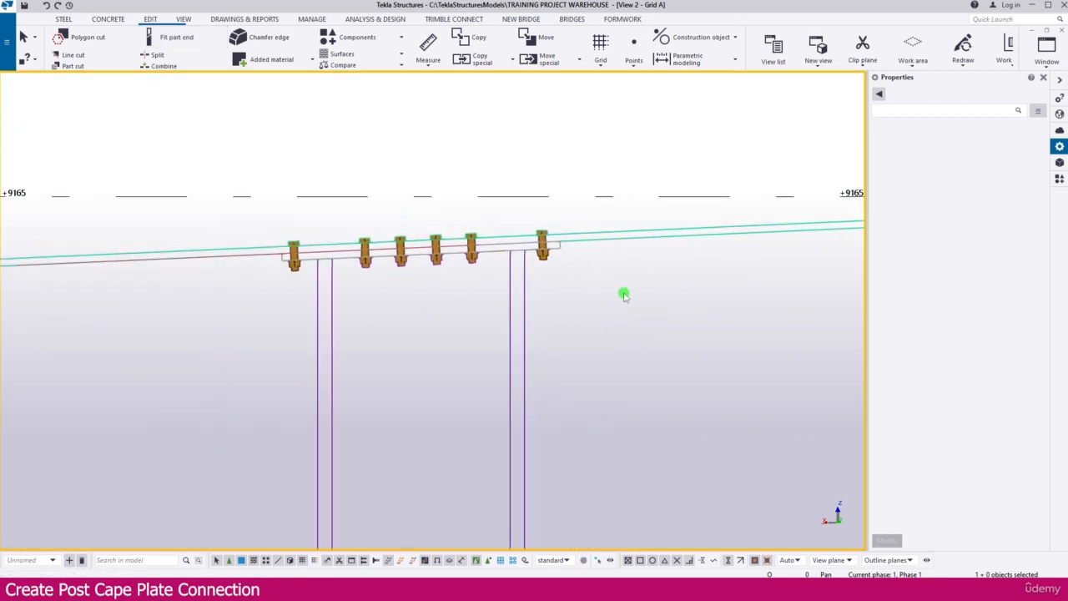
# Weld the cap plate to the post as the main part with a 6 mm around workshop fillet weld.
pyautogui.click(62, 19)
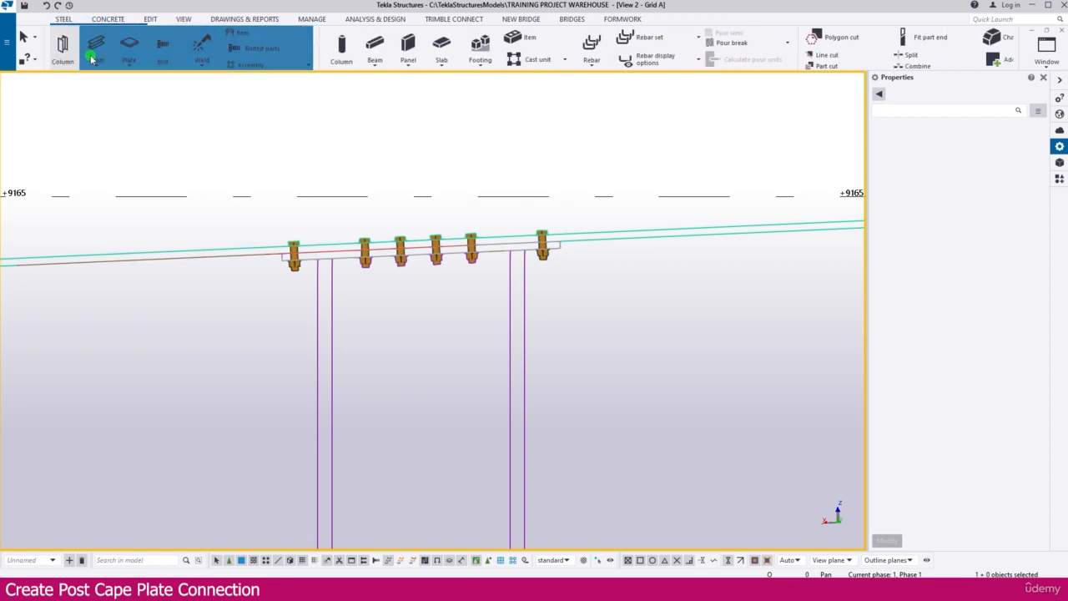
pyautogui.click(209, 64)
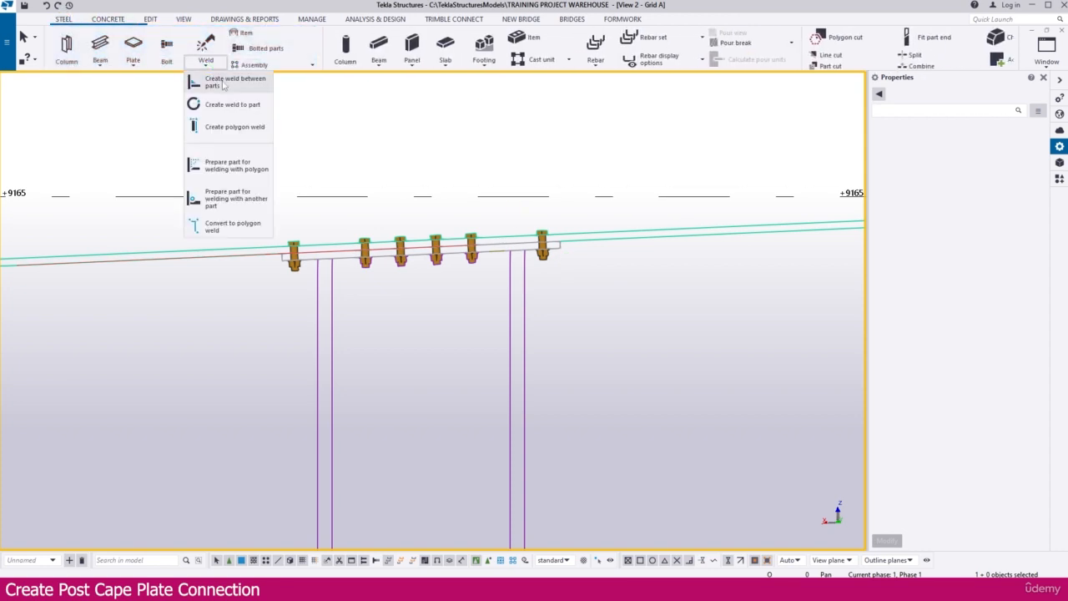
pyautogui.click(227, 80)
pyautogui.click(523, 317)
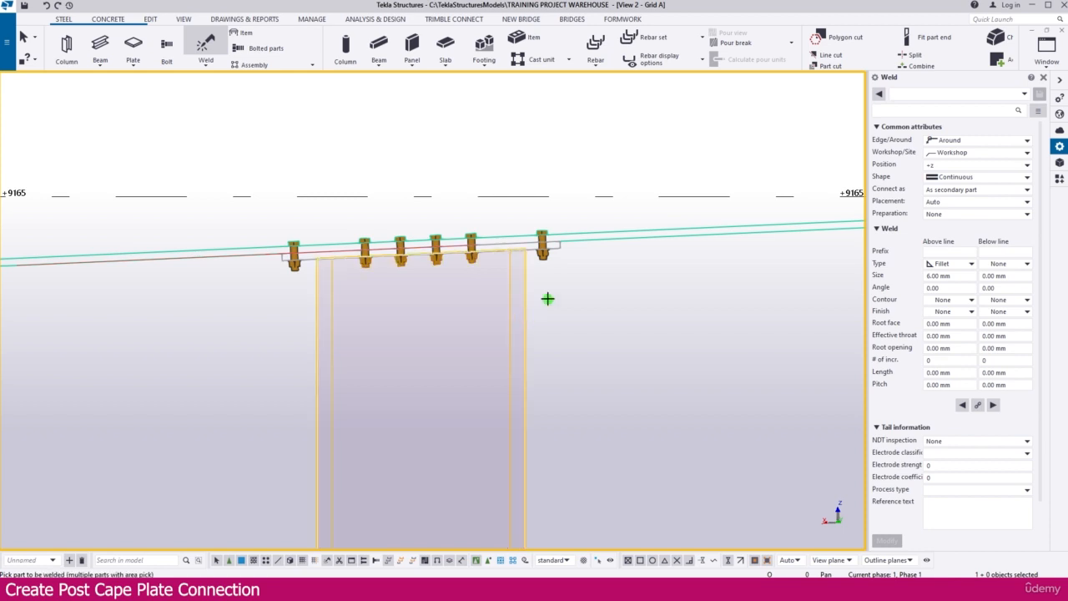
pyautogui.scroll(3, 561, 250)
pyautogui.click(543, 245)
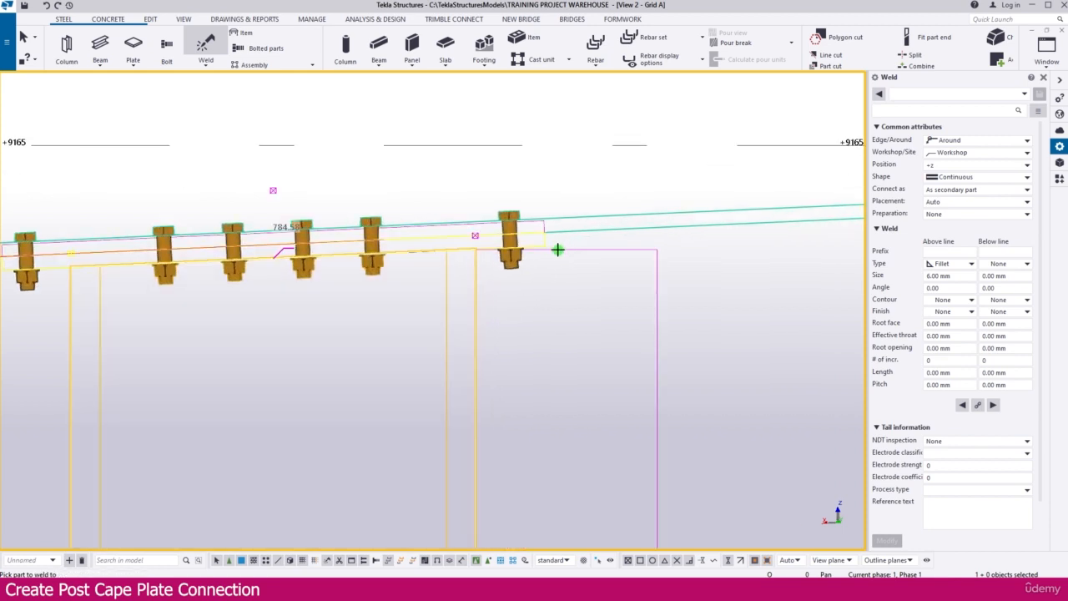
pyautogui.scroll(-2, 590, 300)
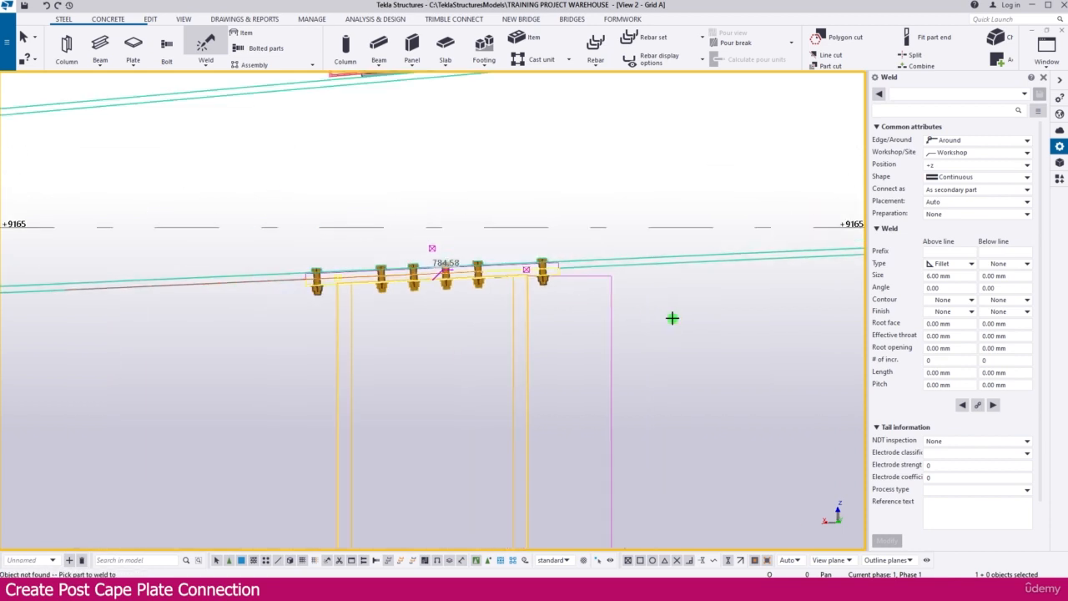
pyautogui.press('Escape')
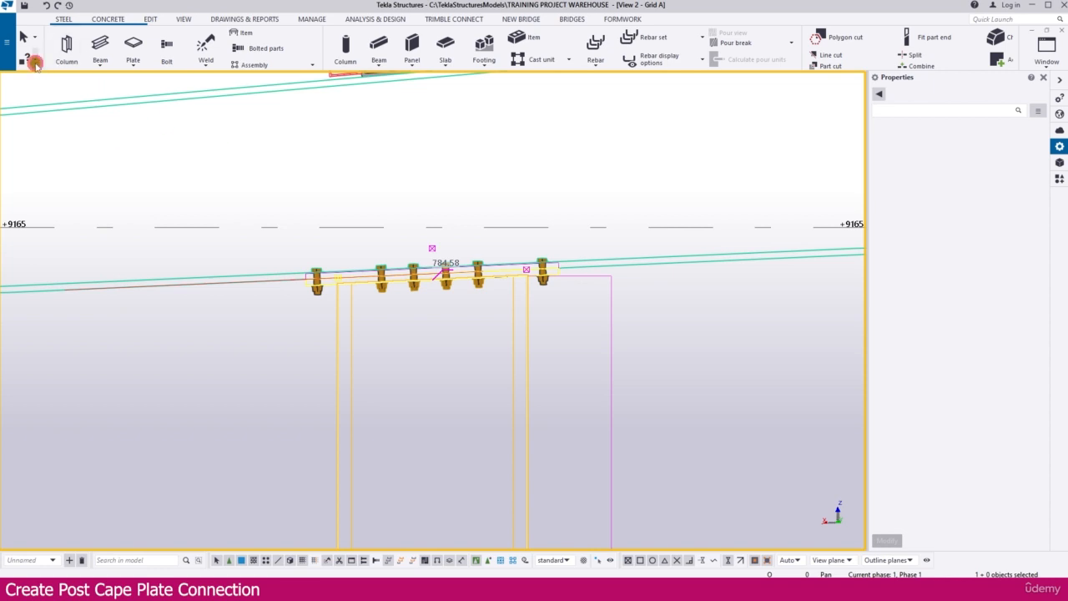
# Inquire the post's assembly and check which parts at the cap plate belong to it.
pyautogui.click(35, 63)
pyautogui.click(67, 224)
pyautogui.click(522, 372)
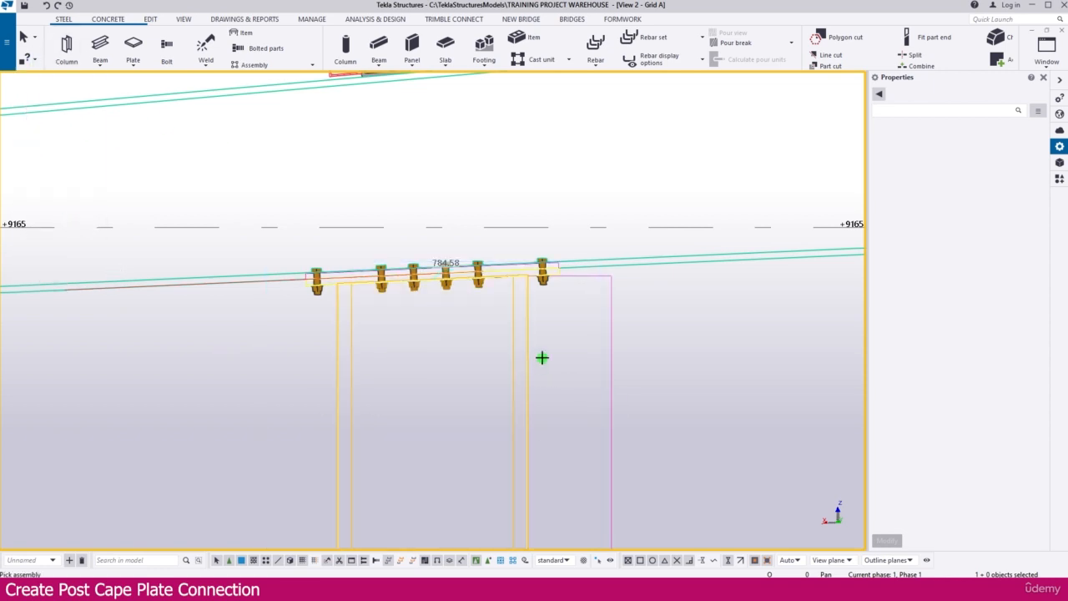
pyautogui.scroll(-8, 538, 221)
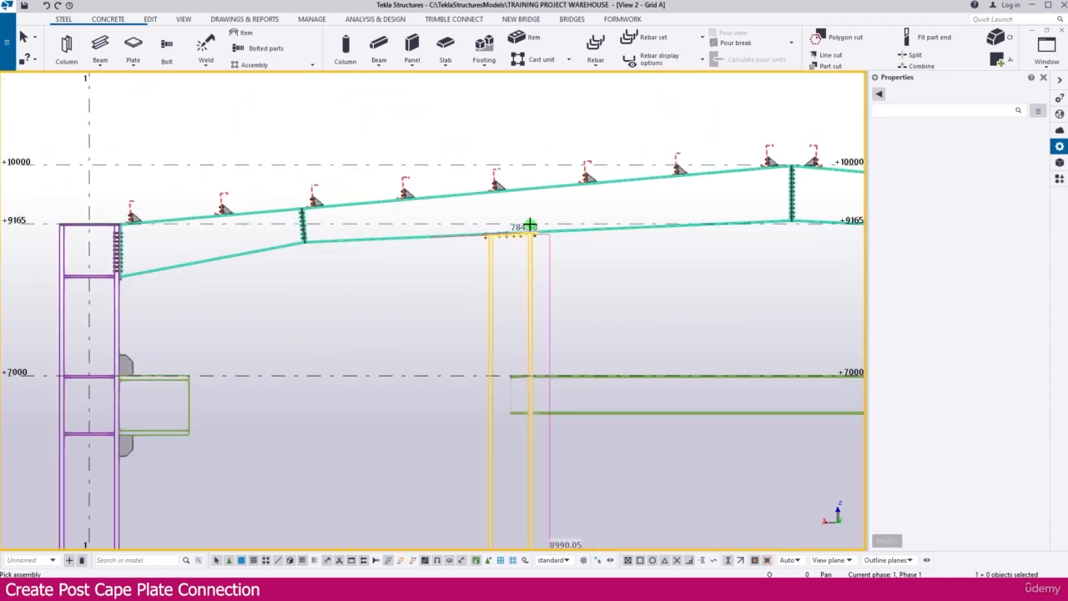
pyautogui.scroll(3, 551, 275)
pyautogui.scroll(5, 506, 178)
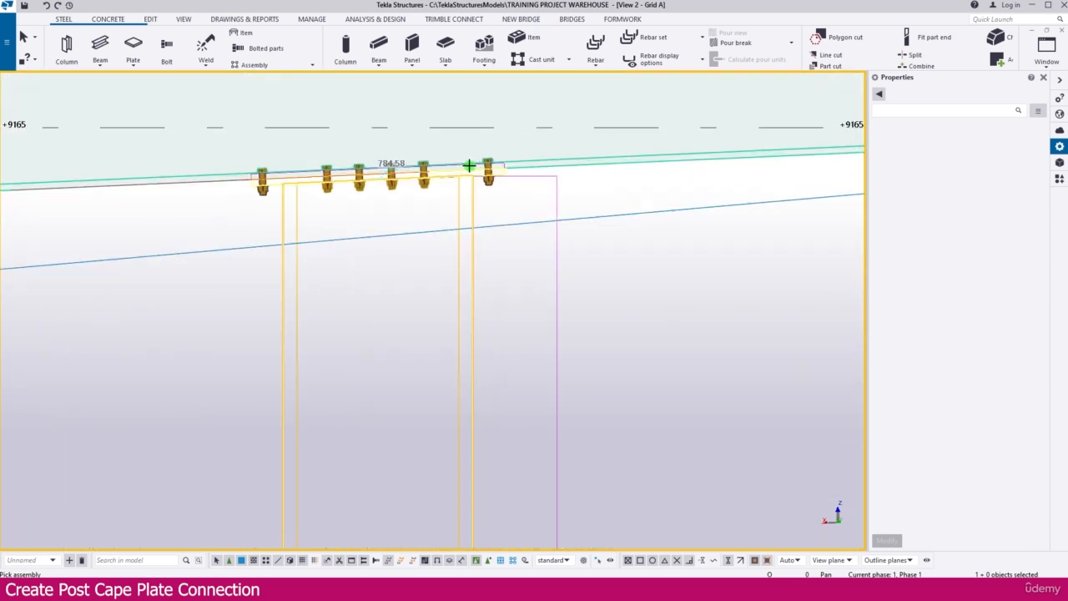
pyautogui.scroll(-5, 244, 201)
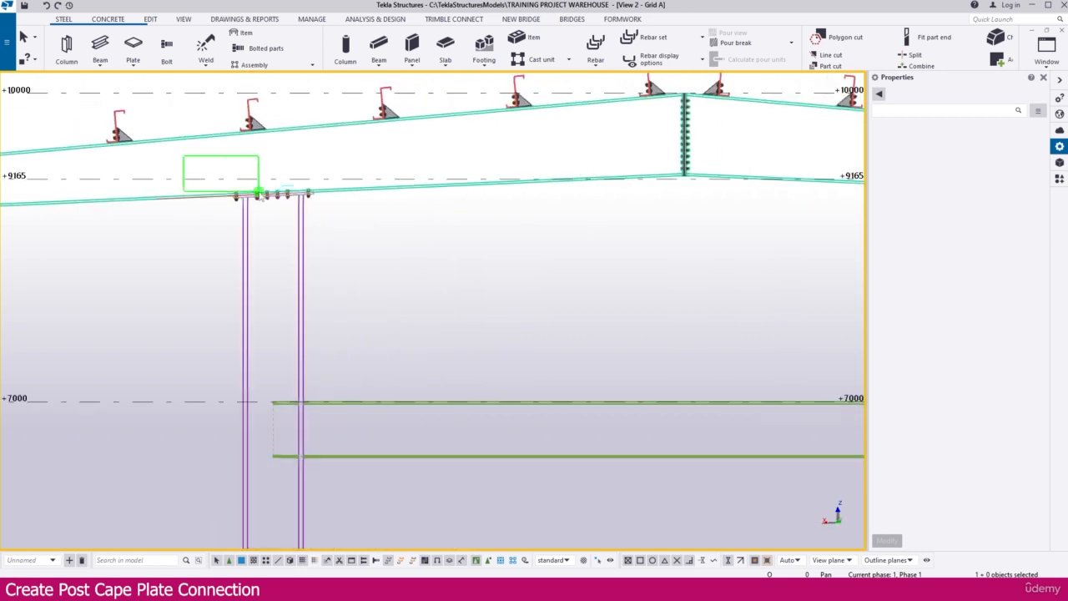
# Select the cap plate connection objects at the first post and set the work plane parallel to the Grid A view plane.
pyautogui.moveTo(259, 192); pyautogui.dragTo(450, 265)
pyautogui.scroll(-3, 342, 244)
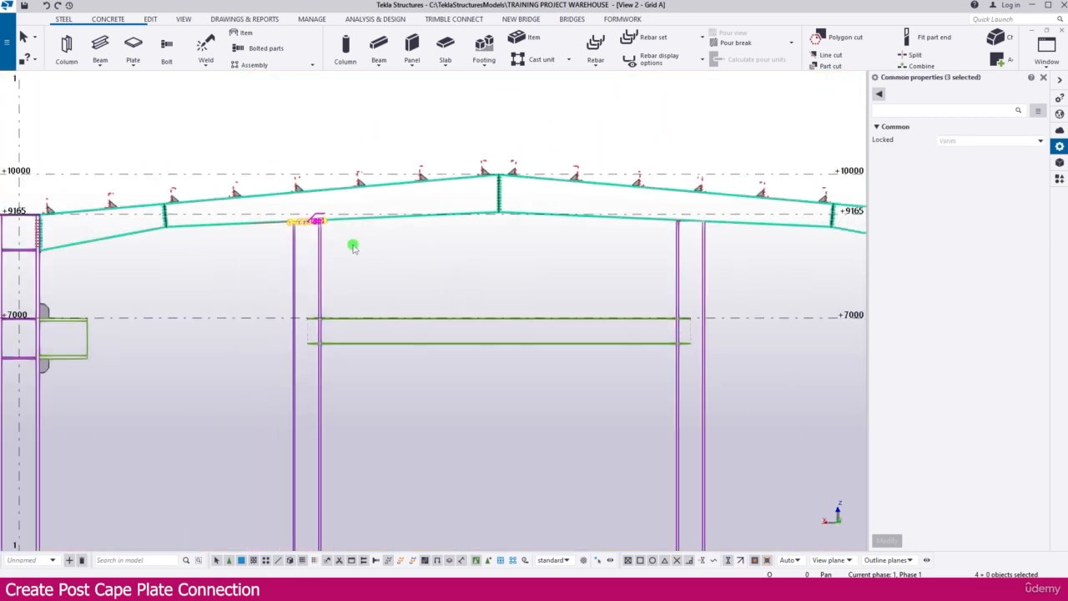
pyautogui.click(184, 20)
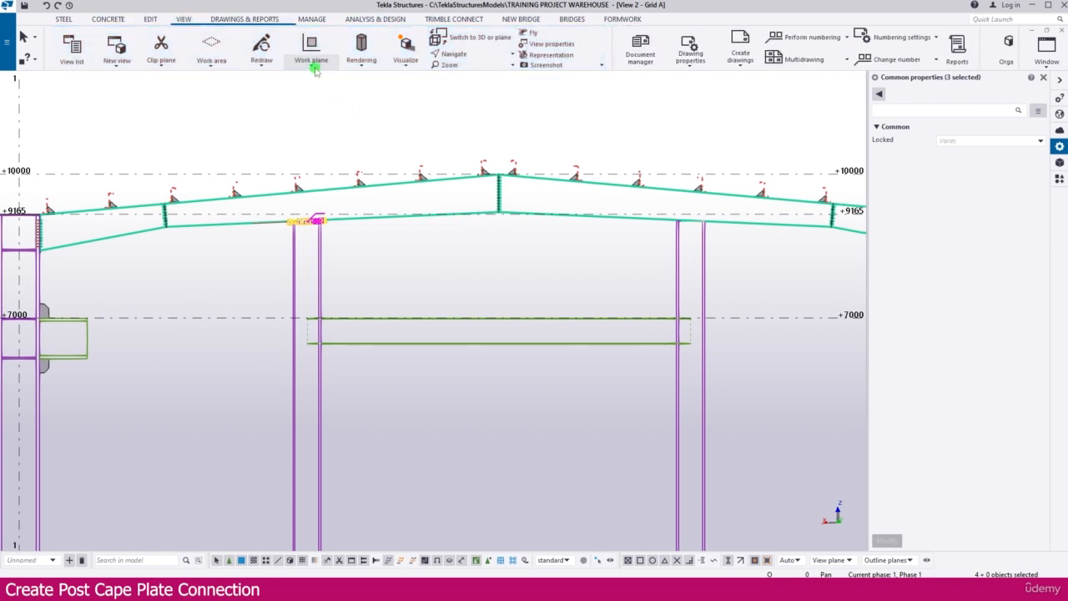
pyautogui.click(316, 70)
pyautogui.click(370, 210)
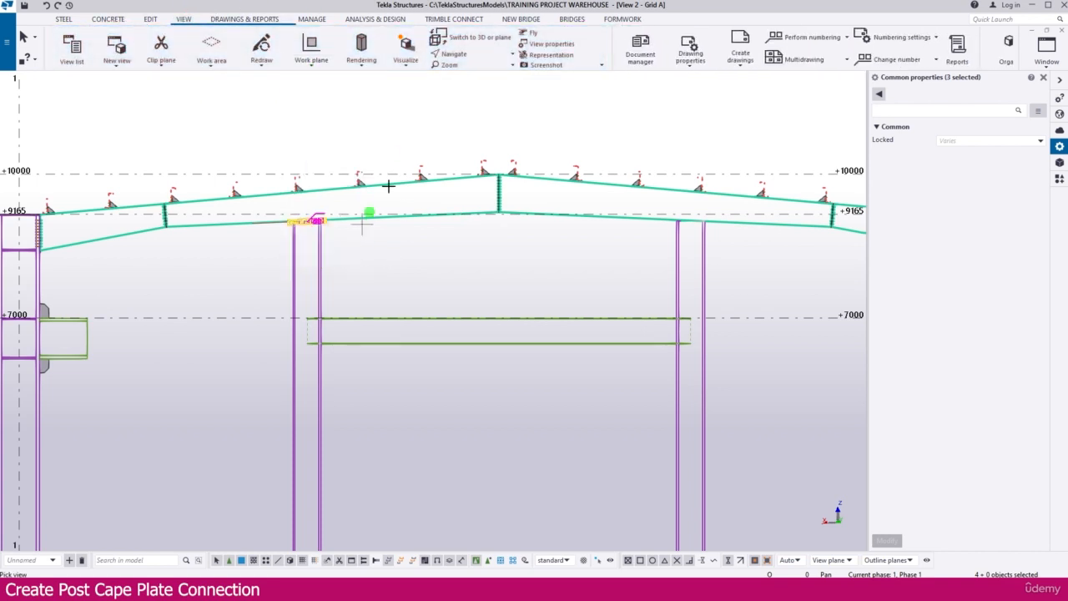
pyautogui.scroll(-4, 409, 155)
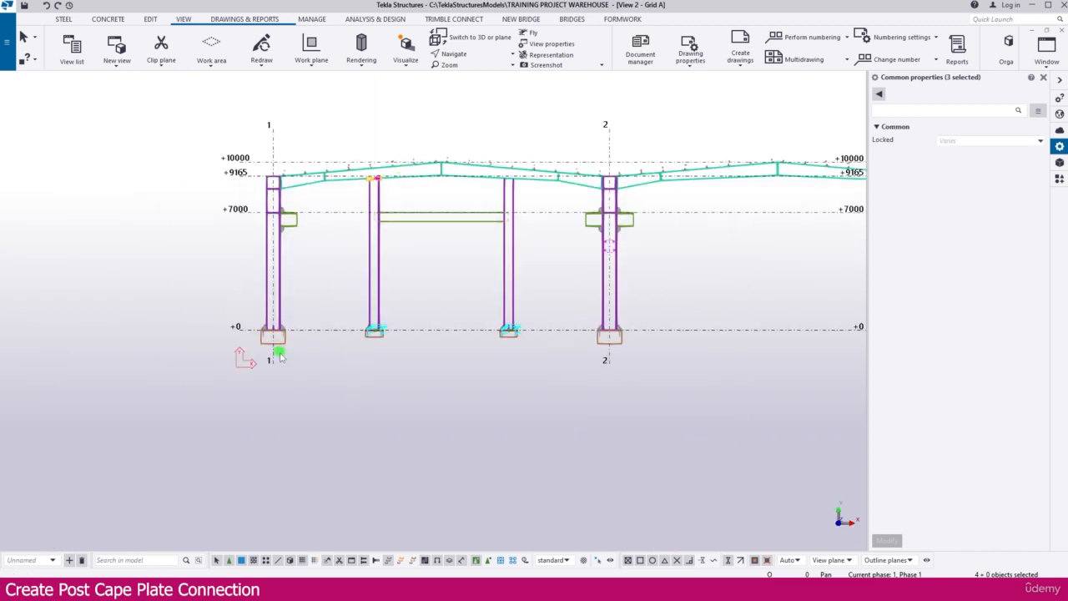
pyautogui.scroll(5, 400, 173)
# Mirror-copy the selected connection to the second post about a vertical line midway between the posts, with X0 12000, Y0 2000 and angle 90.
pyautogui.rightClick(464, 231)
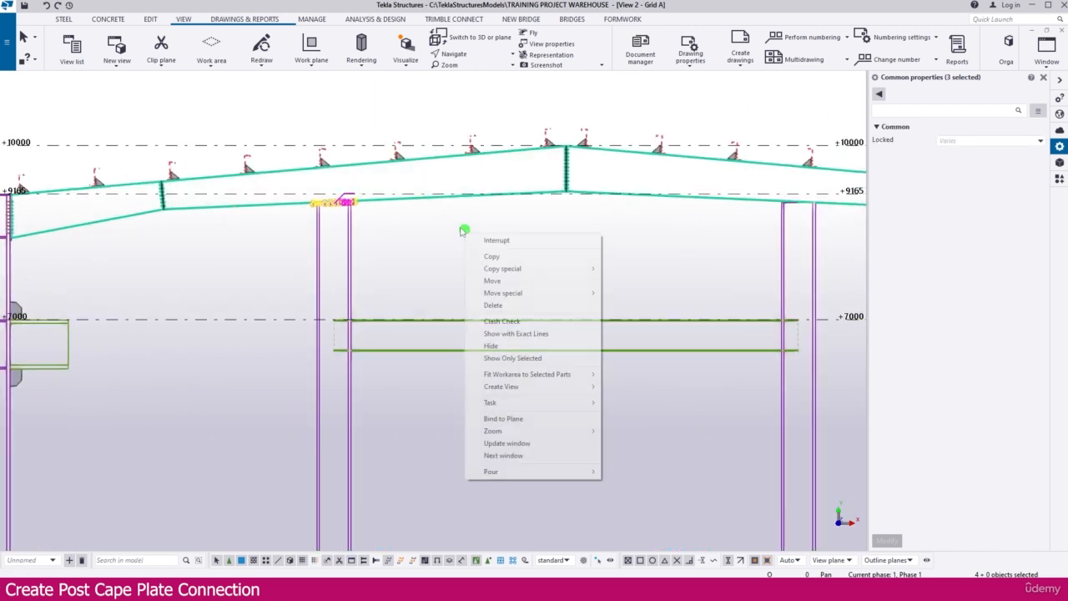
pyautogui.moveTo(513, 269)
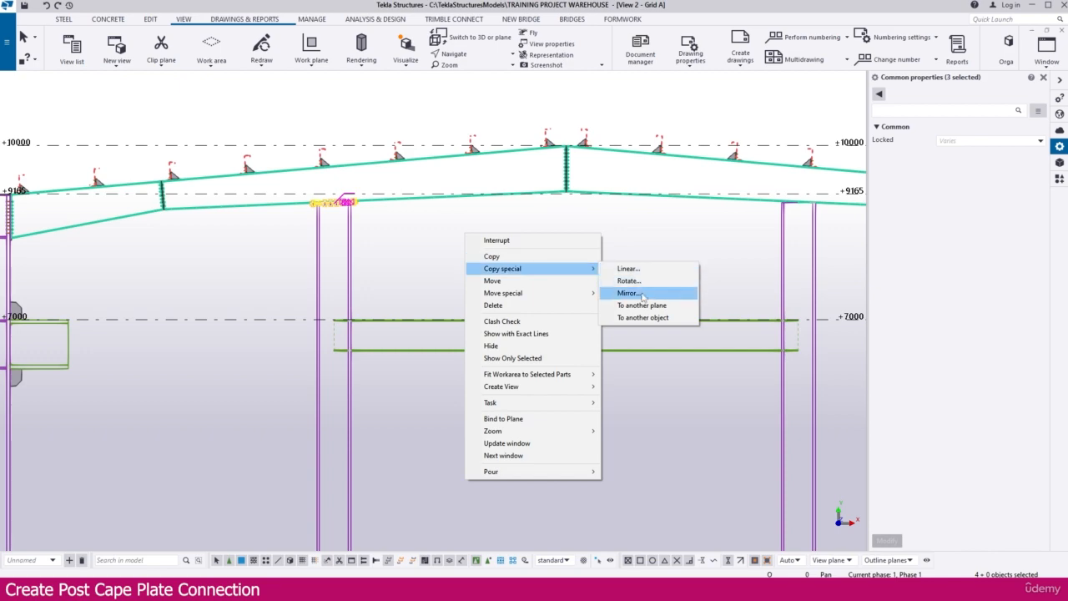
pyautogui.click(642, 294)
pyautogui.scroll(8, 543, 138)
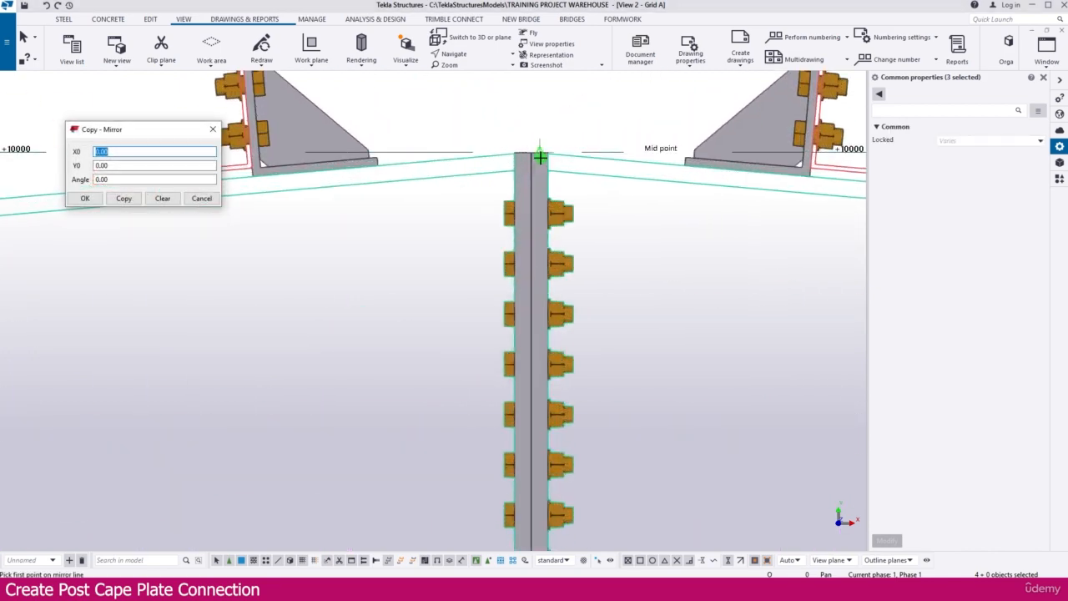
pyautogui.scroll(-8, 541, 157)
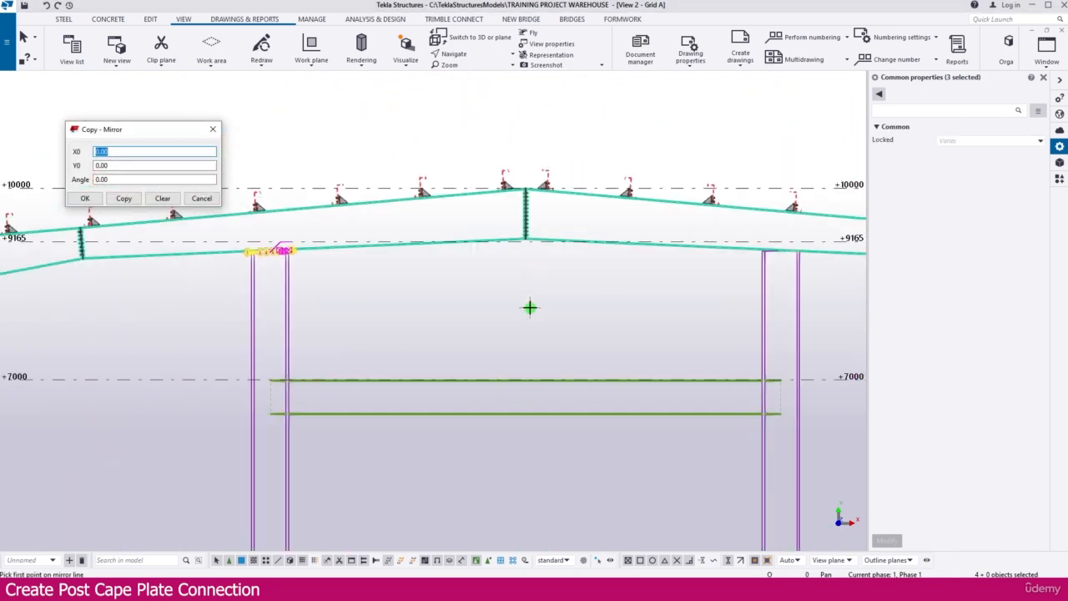
pyautogui.scroll(-3, 530, 308)
pyautogui.scroll(4, 524, 510)
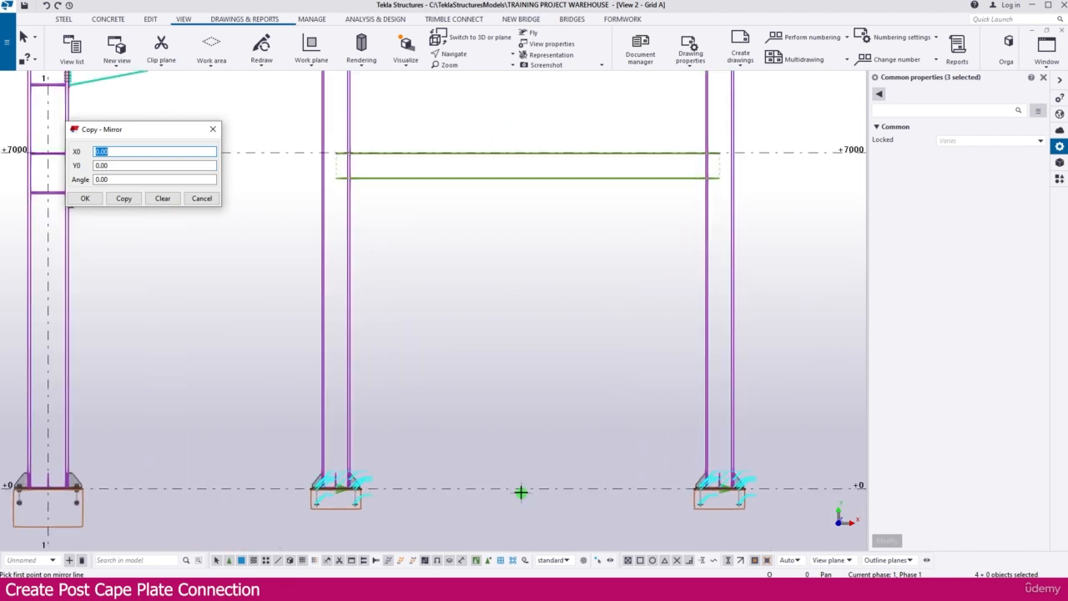
pyautogui.click(527, 489)
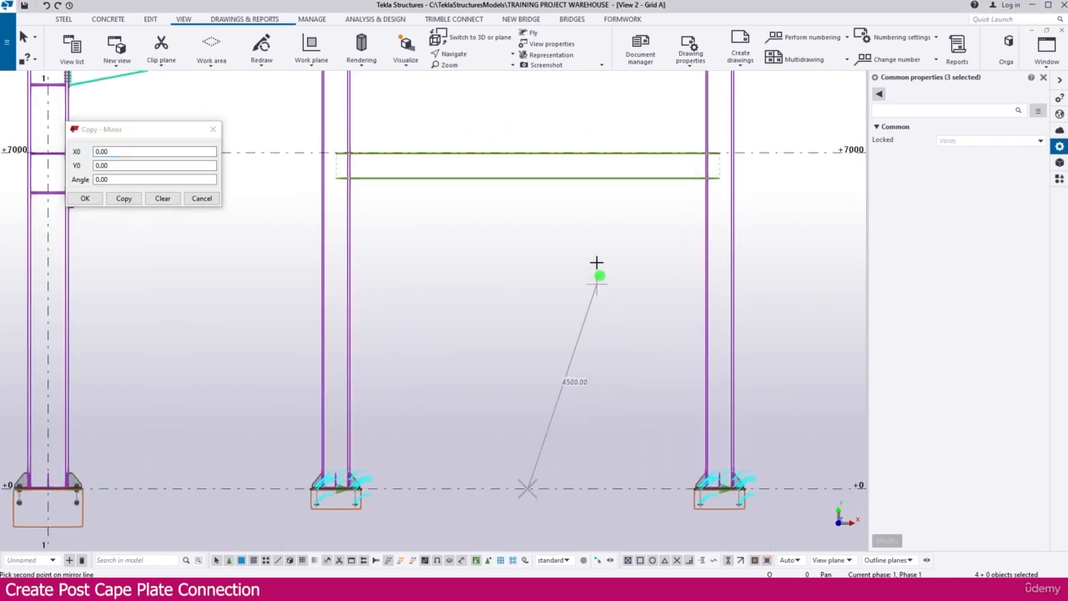
pyautogui.click(524, 178)
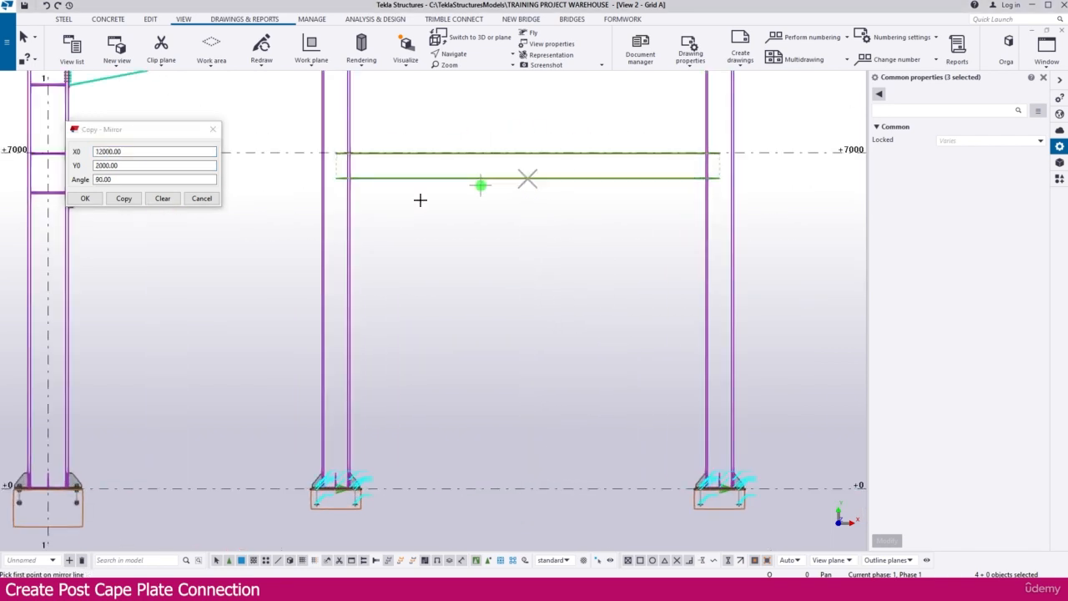
pyautogui.click(124, 199)
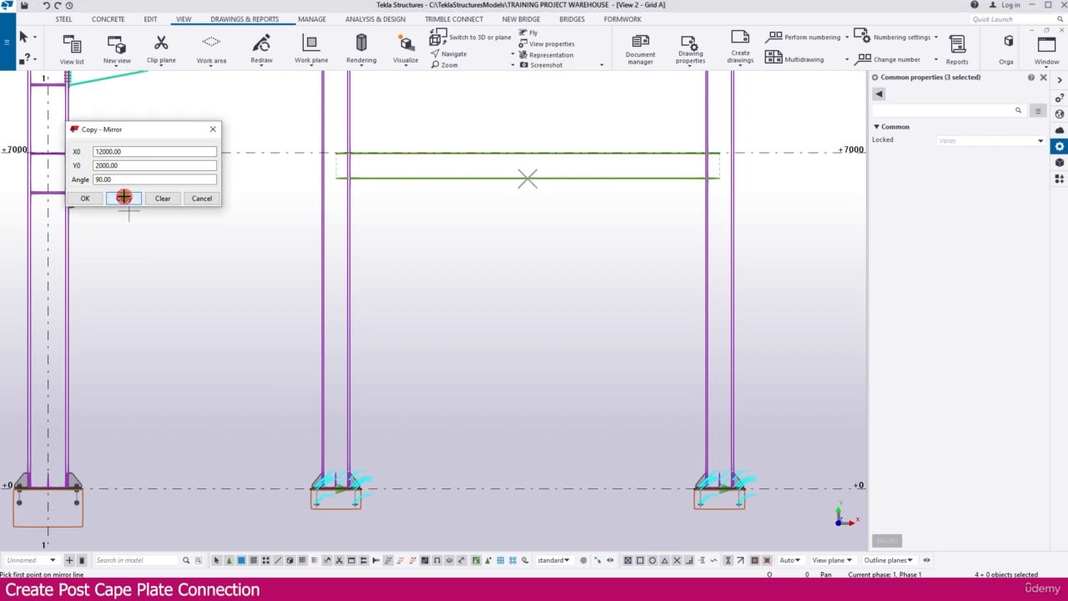
pyautogui.click(502, 322)
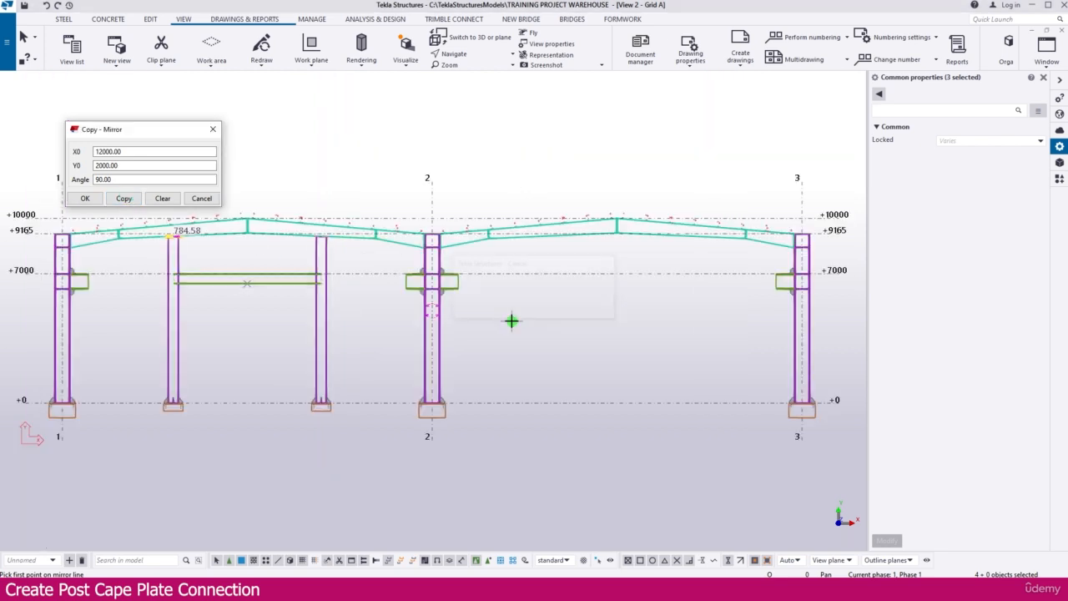
# Examine the mirrored cap plate and bolts at the second post and compare them with the original connection.
pyautogui.scroll(6, 291, 227)
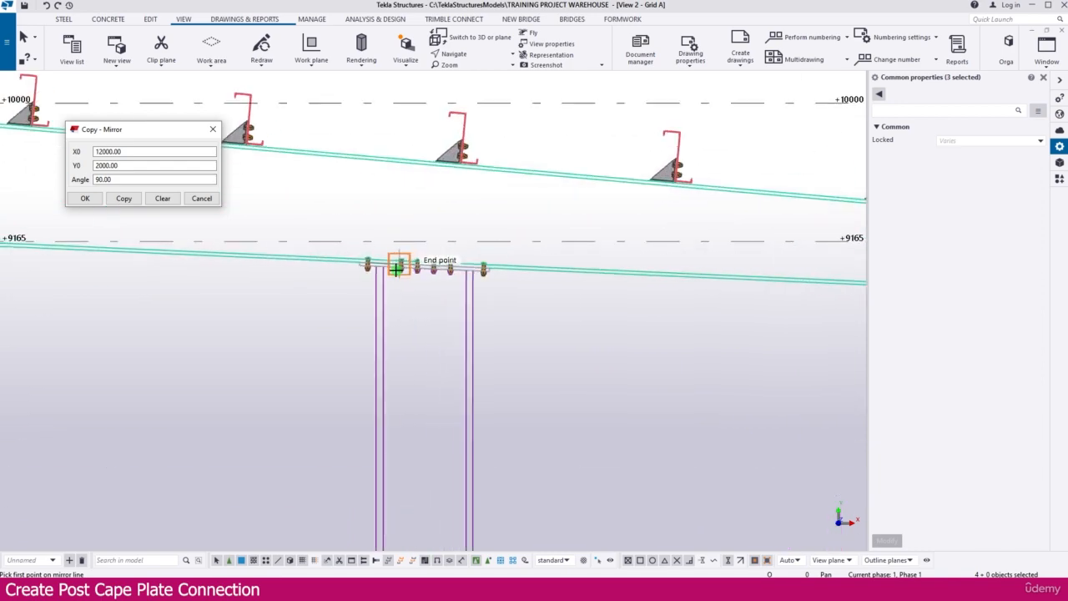
pyautogui.scroll(-3, 553, 273)
pyautogui.scroll(6, 137, 308)
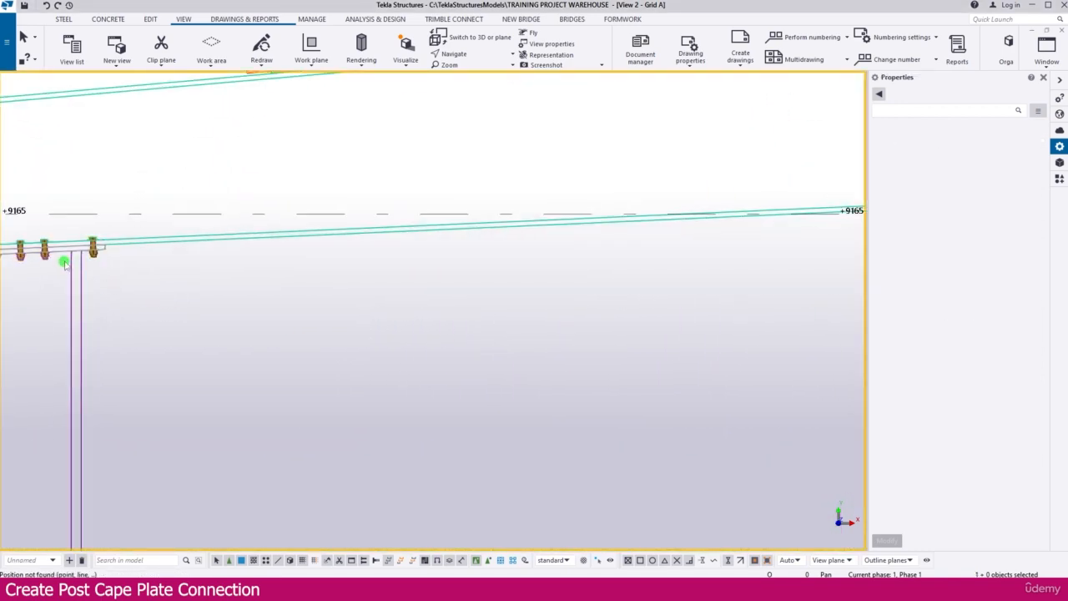
pyautogui.scroll(-5, 171, 299)
pyautogui.scroll(3, 636, 304)
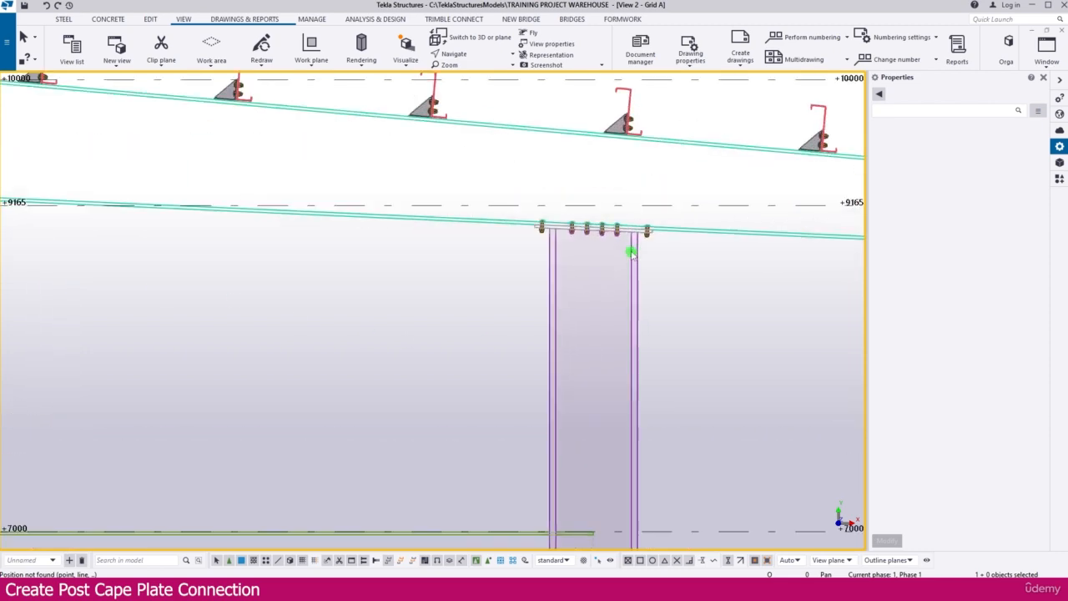